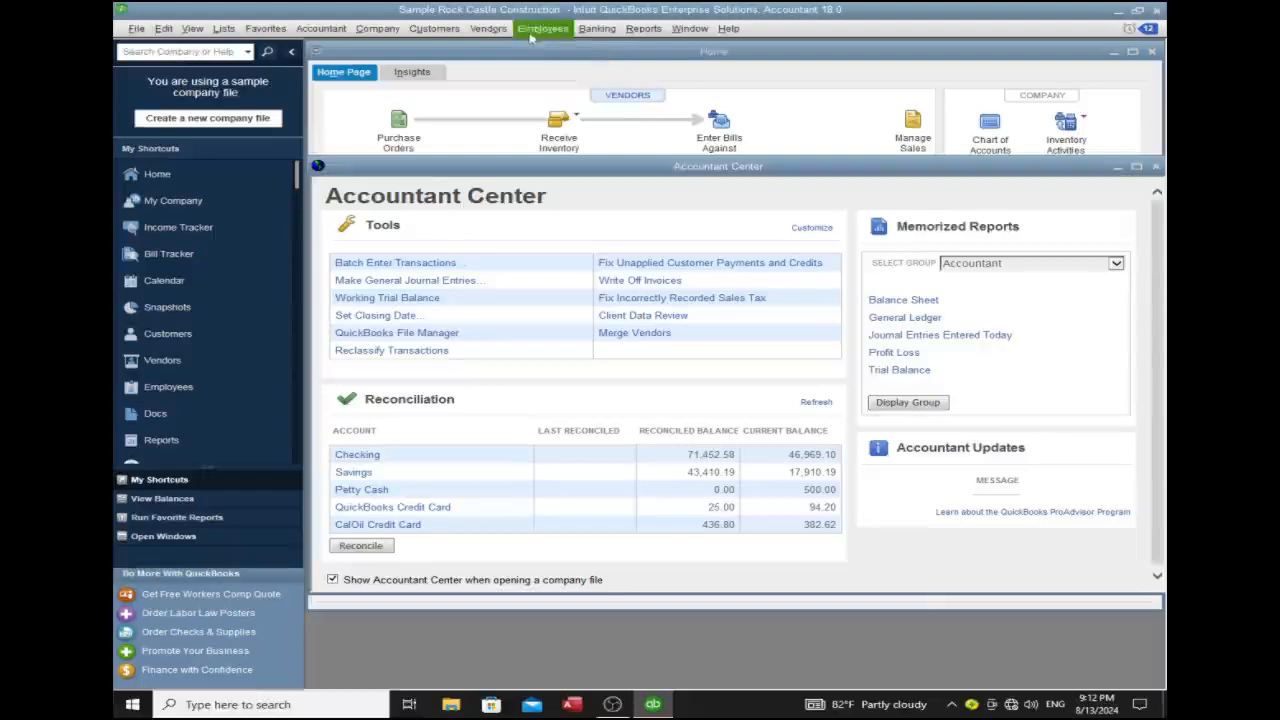
Step: Open the bill entry form for vendors and maximize its window
{"action": "left_click", "coordinate": [497, 32]}
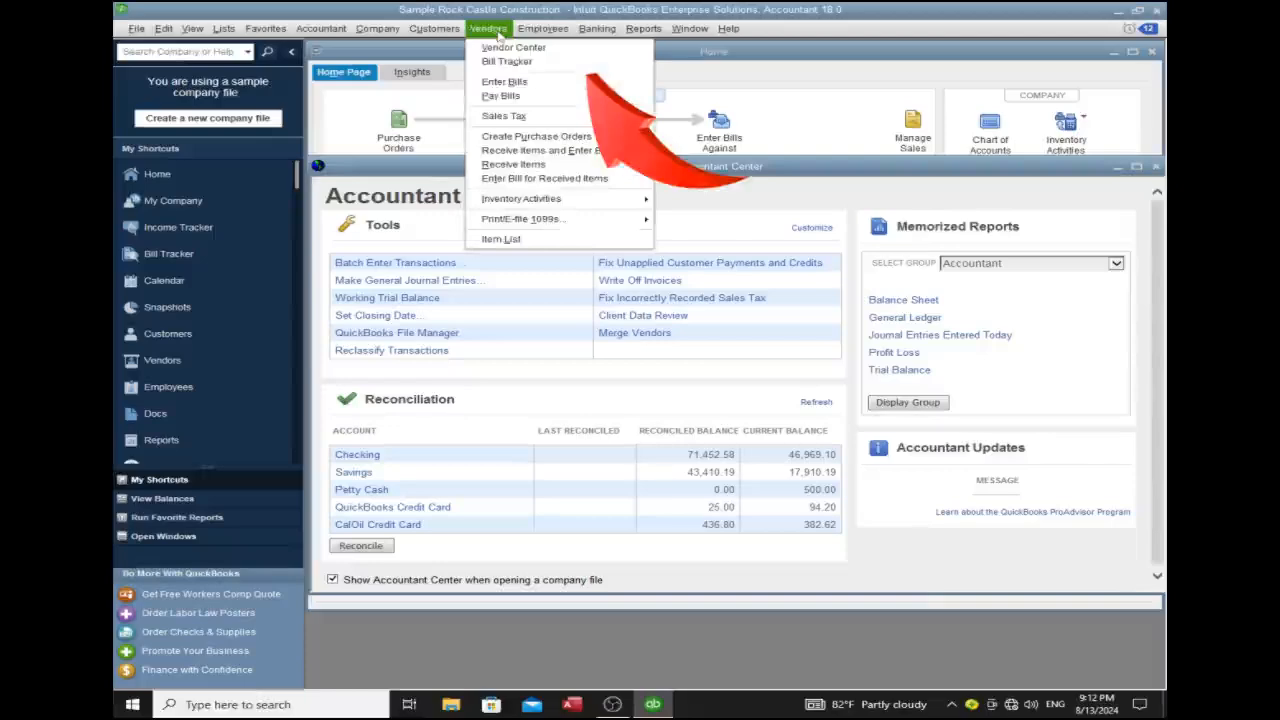
{"action": "left_click", "coordinate": [548, 88]}
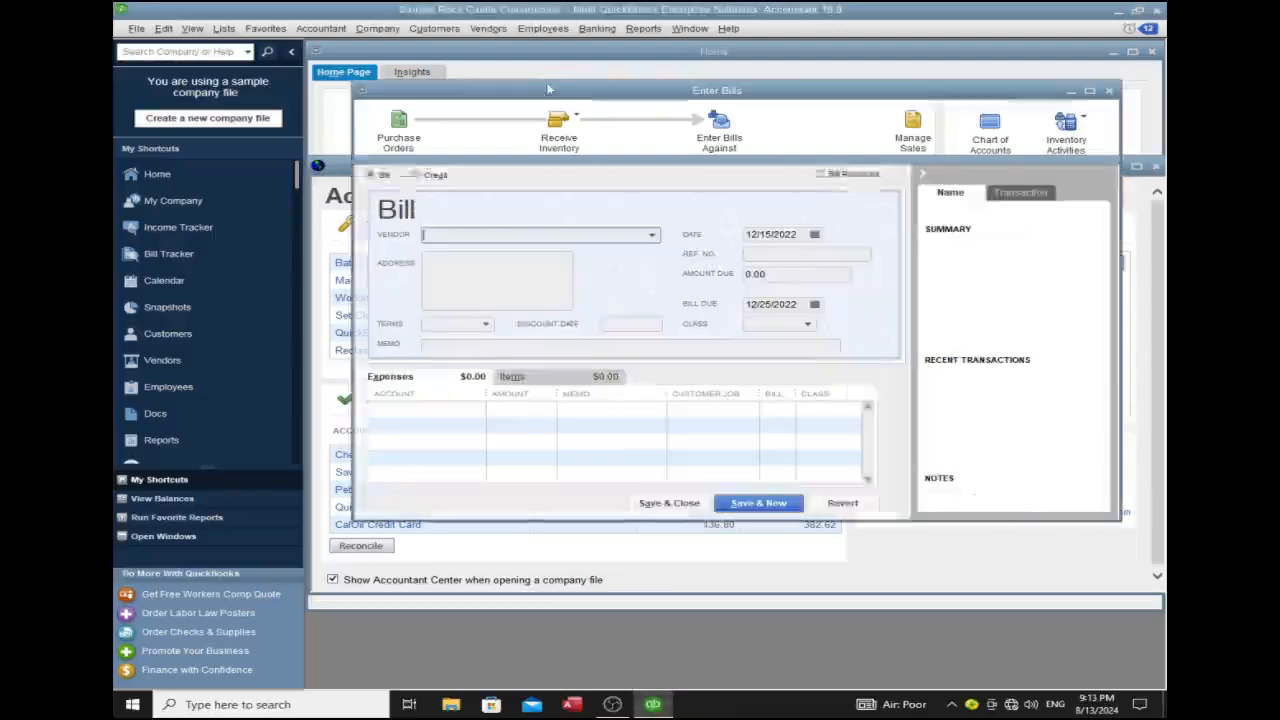
{"action": "left_click", "coordinate": [1089, 91]}
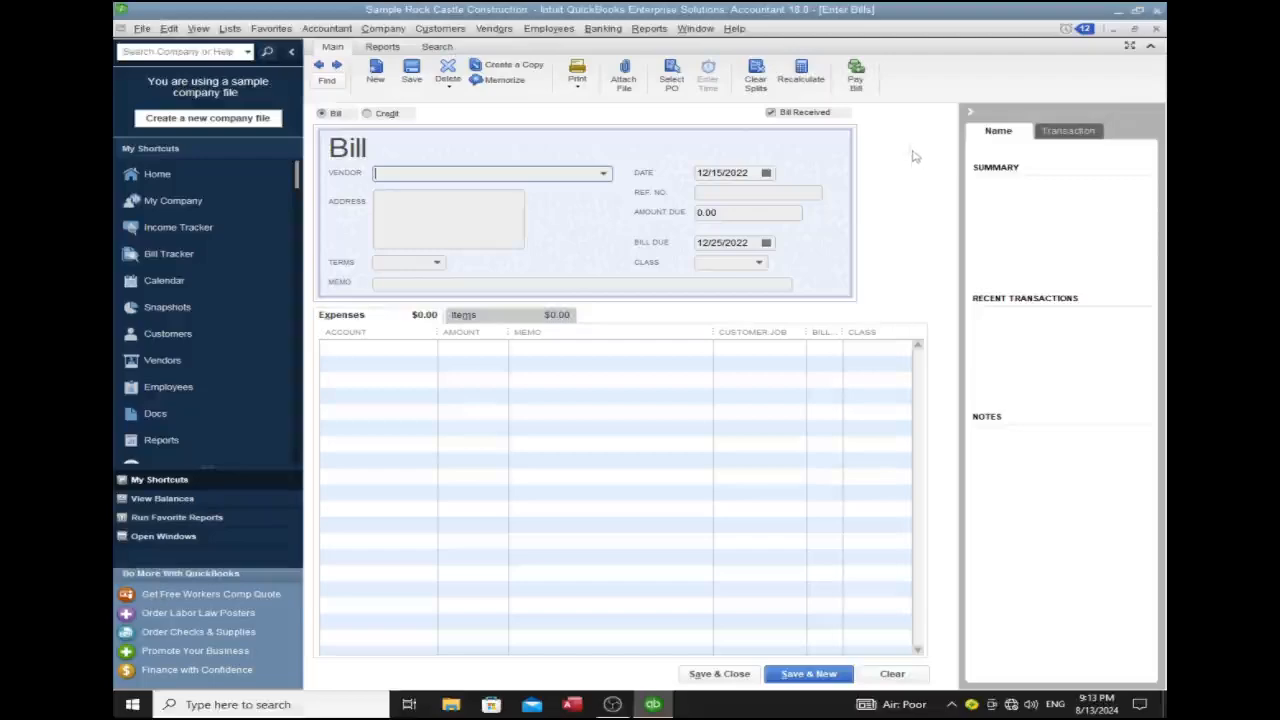
{"action": "left_click", "coordinate": [603, 175]}
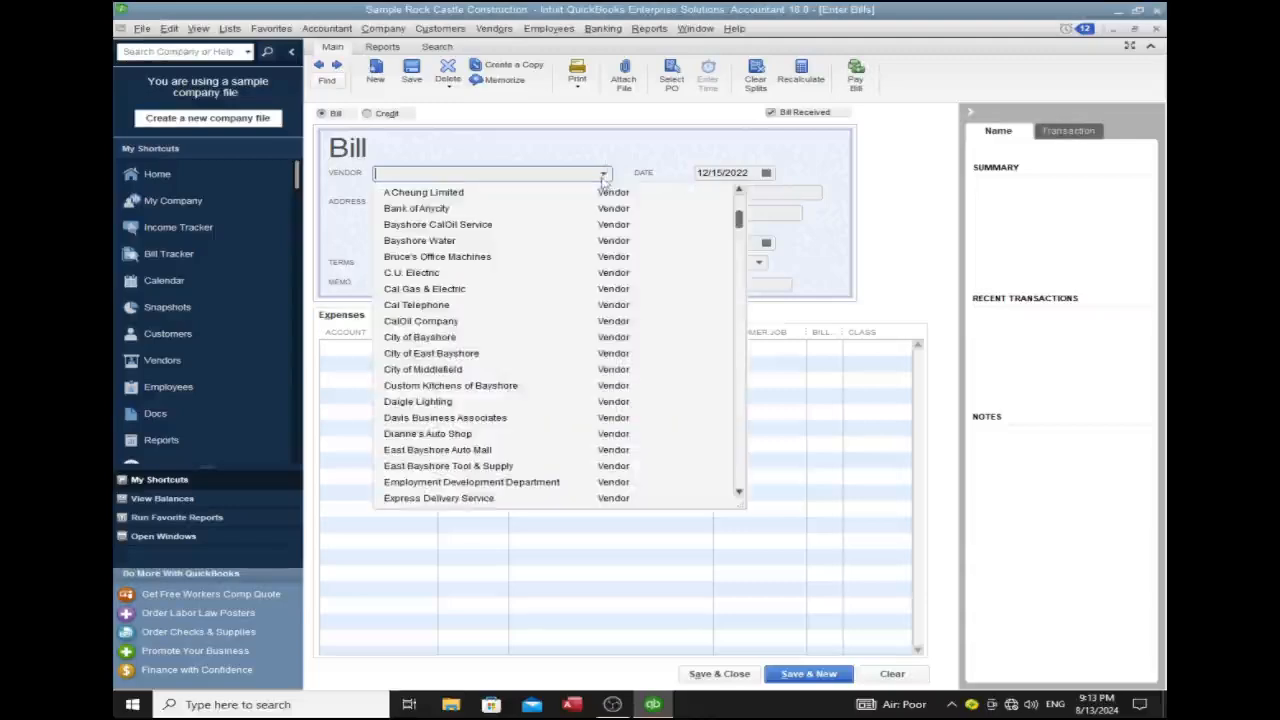
{"action": "scroll", "coordinate": [552, 254], "scroll_direction": "up", "scroll_amount": 1}
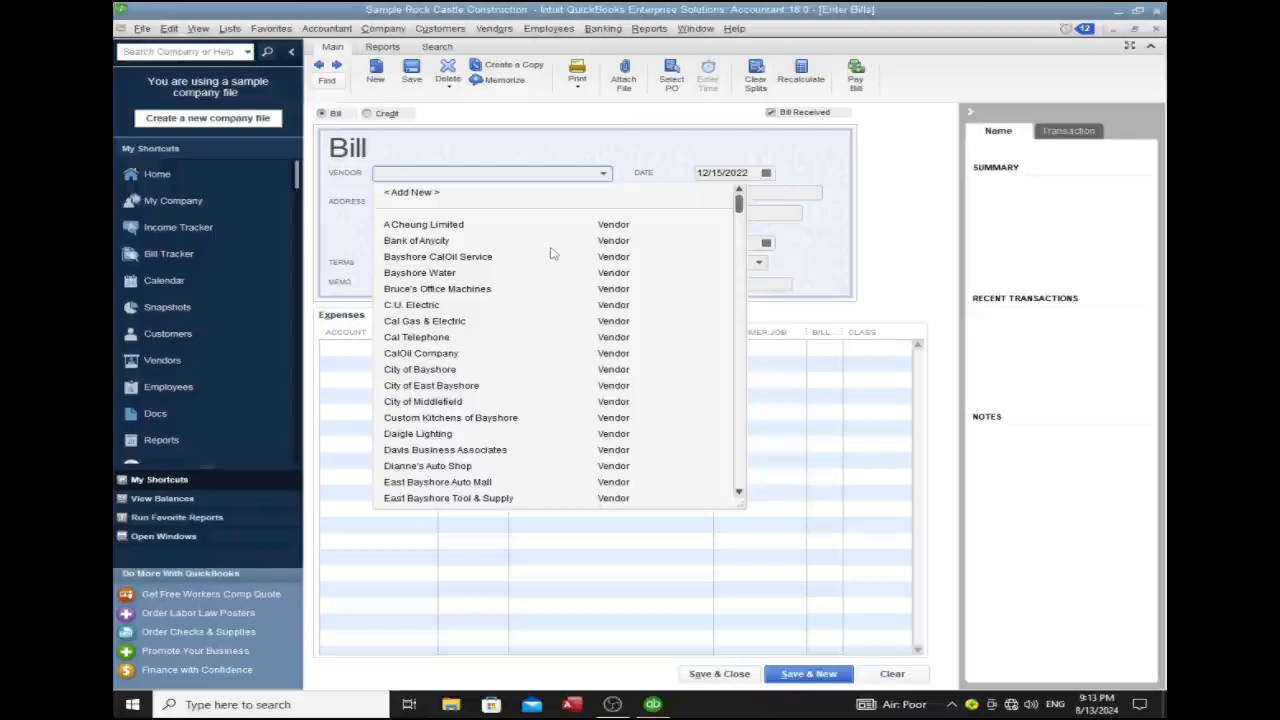
{"action": "left_click", "coordinate": [519, 195]}
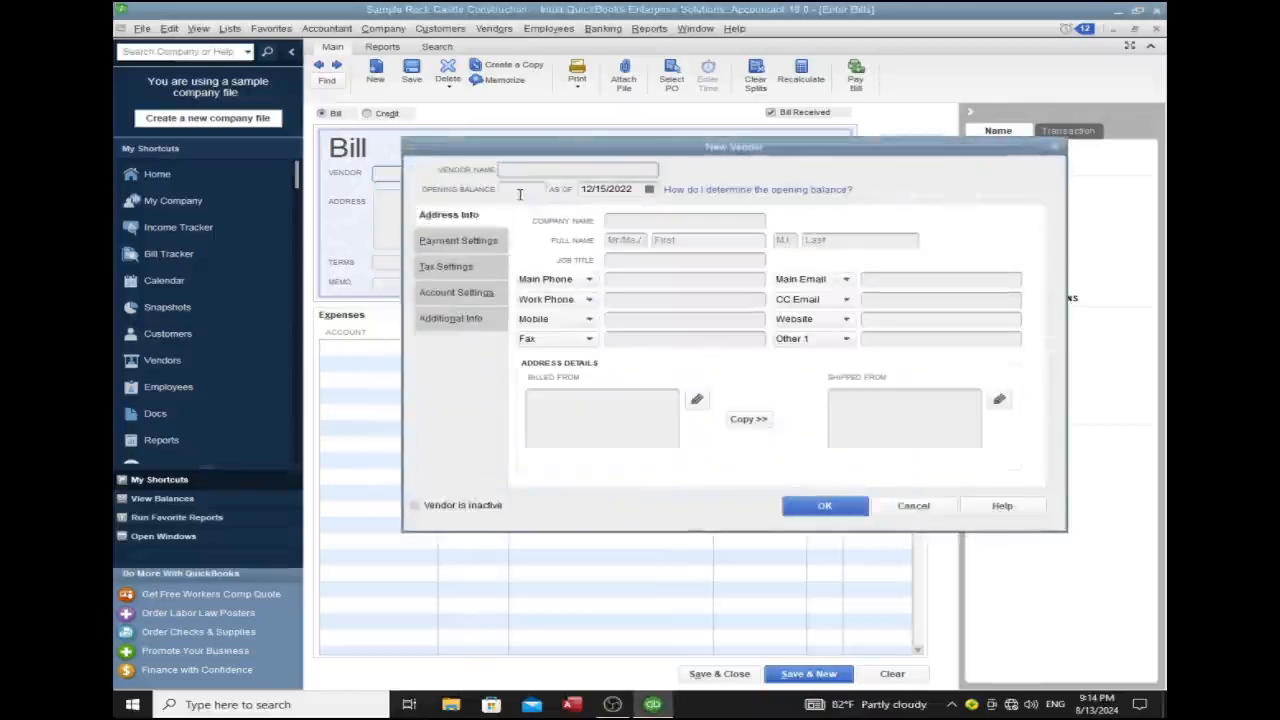
{"action": "left_click", "coordinate": [911, 506]}
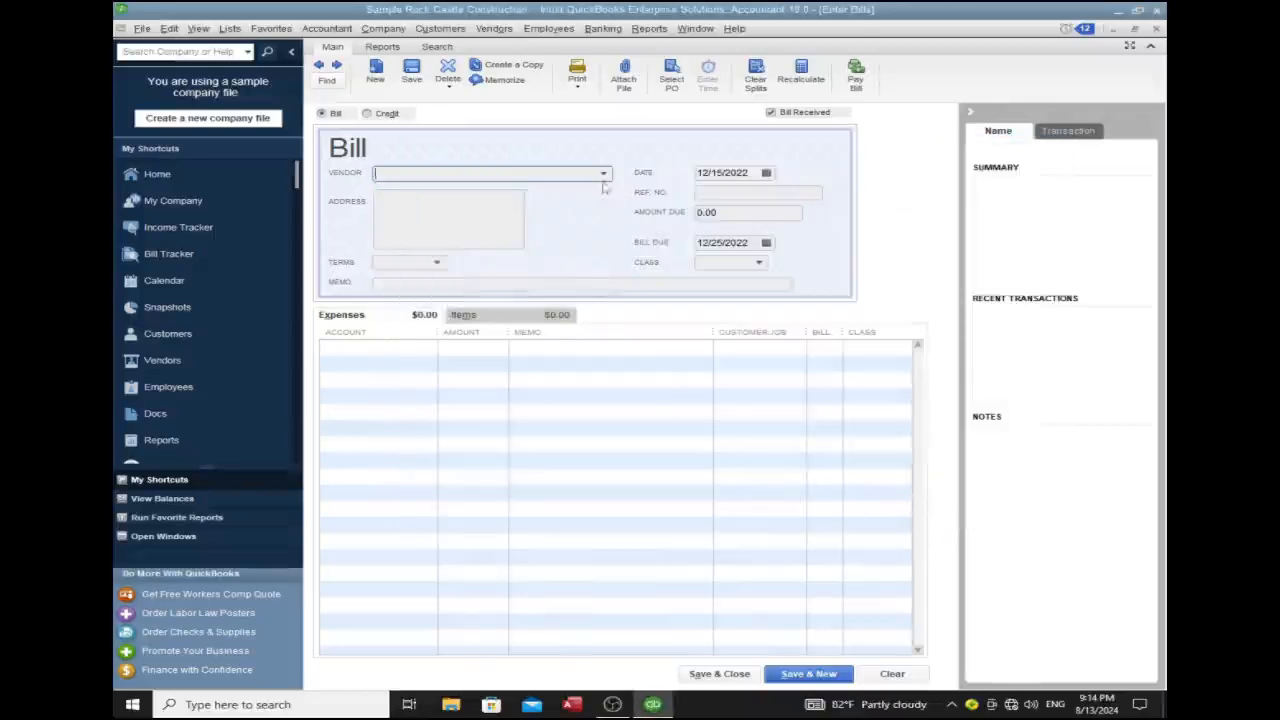
Step: Select Bruce's Office Machines as the bill's vendor and set the bill date to 12/15/2022
{"action": "left_click", "coordinate": [603, 175]}
{"action": "left_click", "coordinate": [452, 257]}
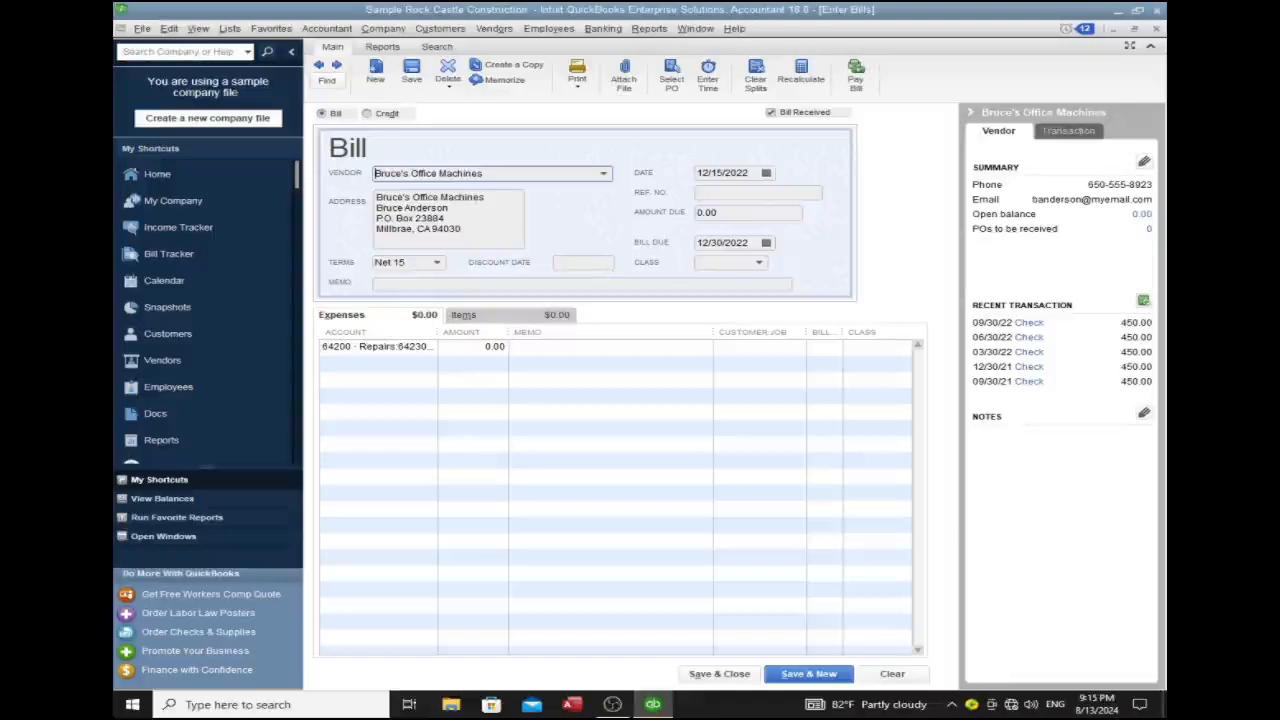
{"action": "left_click", "coordinate": [766, 173]}
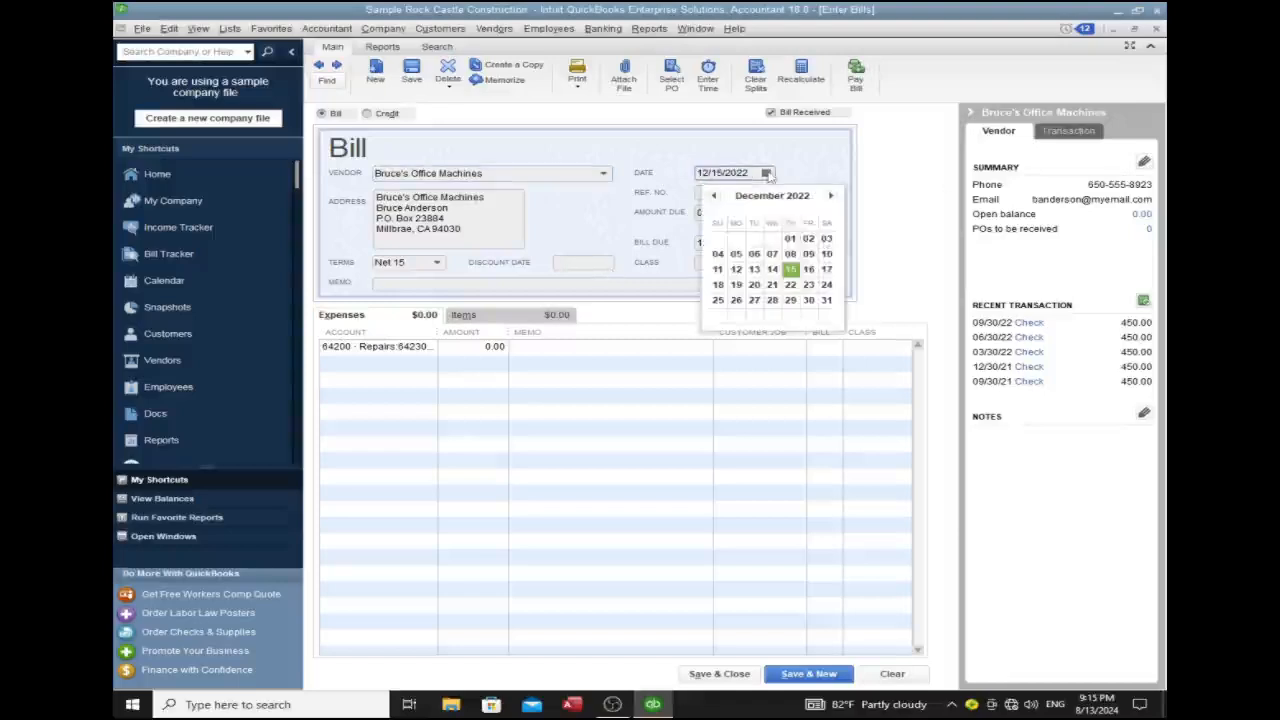
{"action": "left_click", "coordinate": [792, 274]}
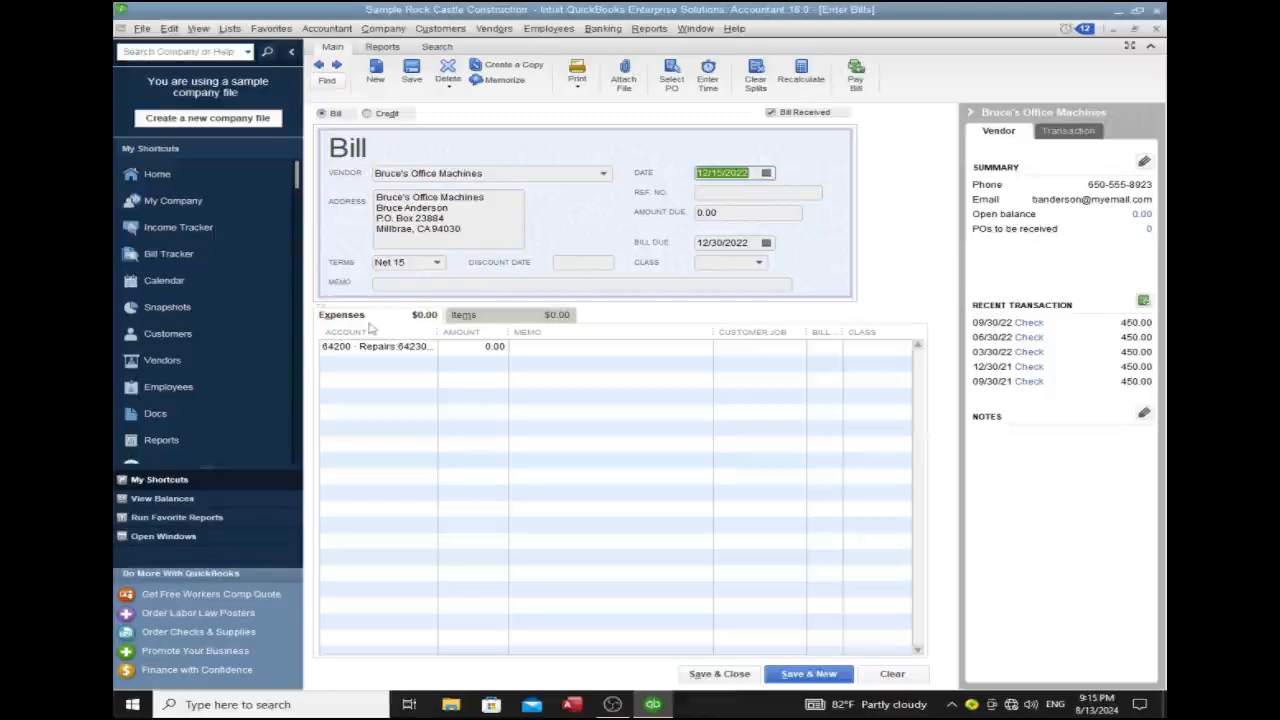
Step: Fill the bill's first expense line with account 64230 Equipment Repairs, an amount of 1500 and a filler memo
{"action": "left_click", "coordinate": [500, 318]}
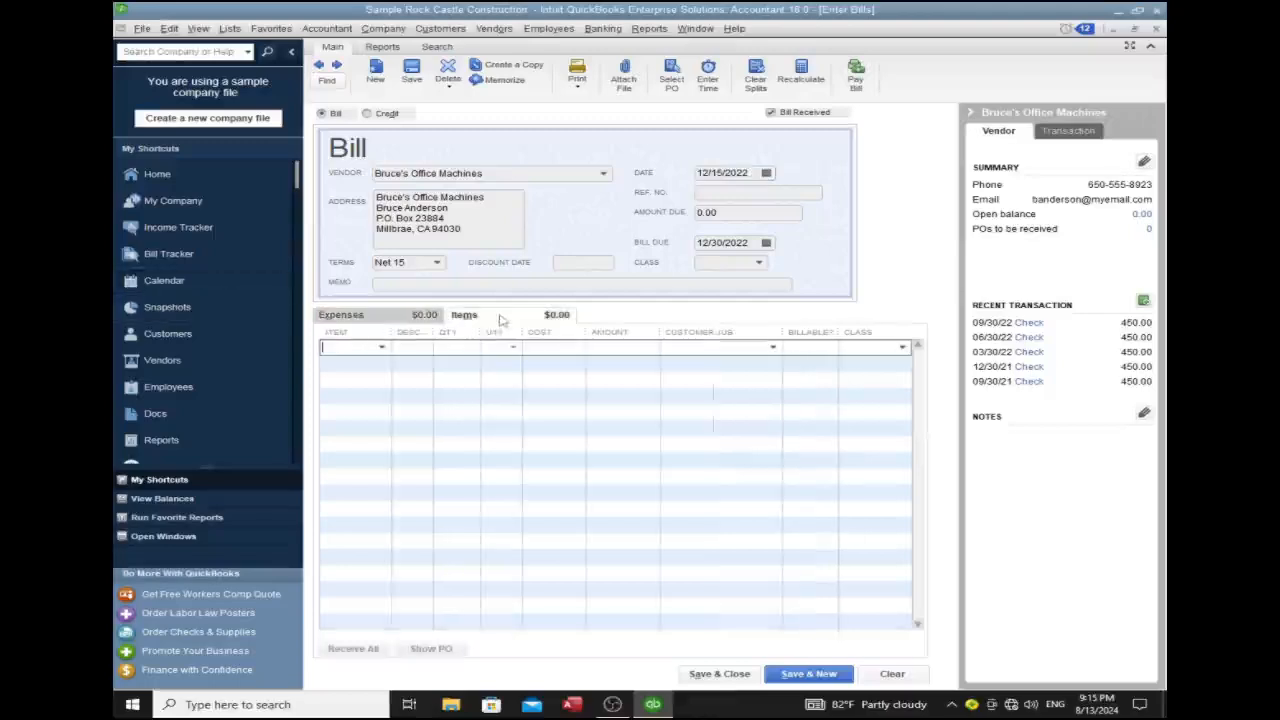
{"action": "left_click", "coordinate": [363, 317]}
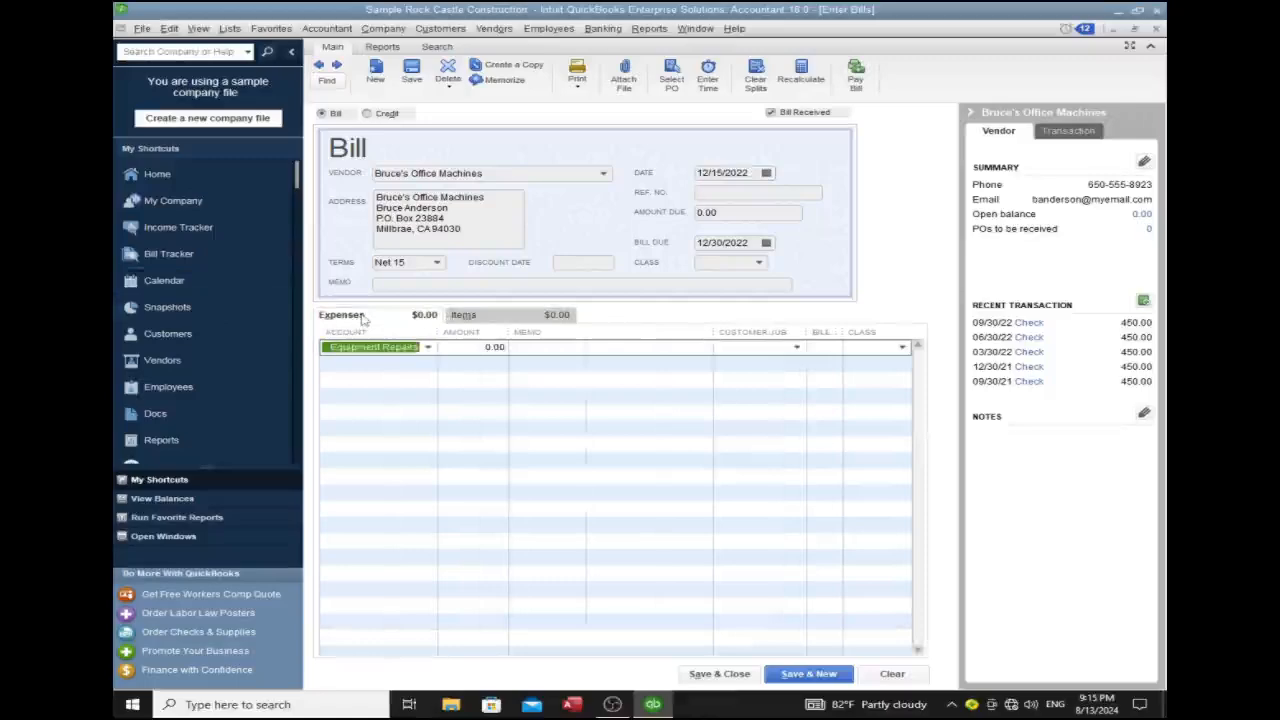
{"action": "left_click", "coordinate": [426, 347]}
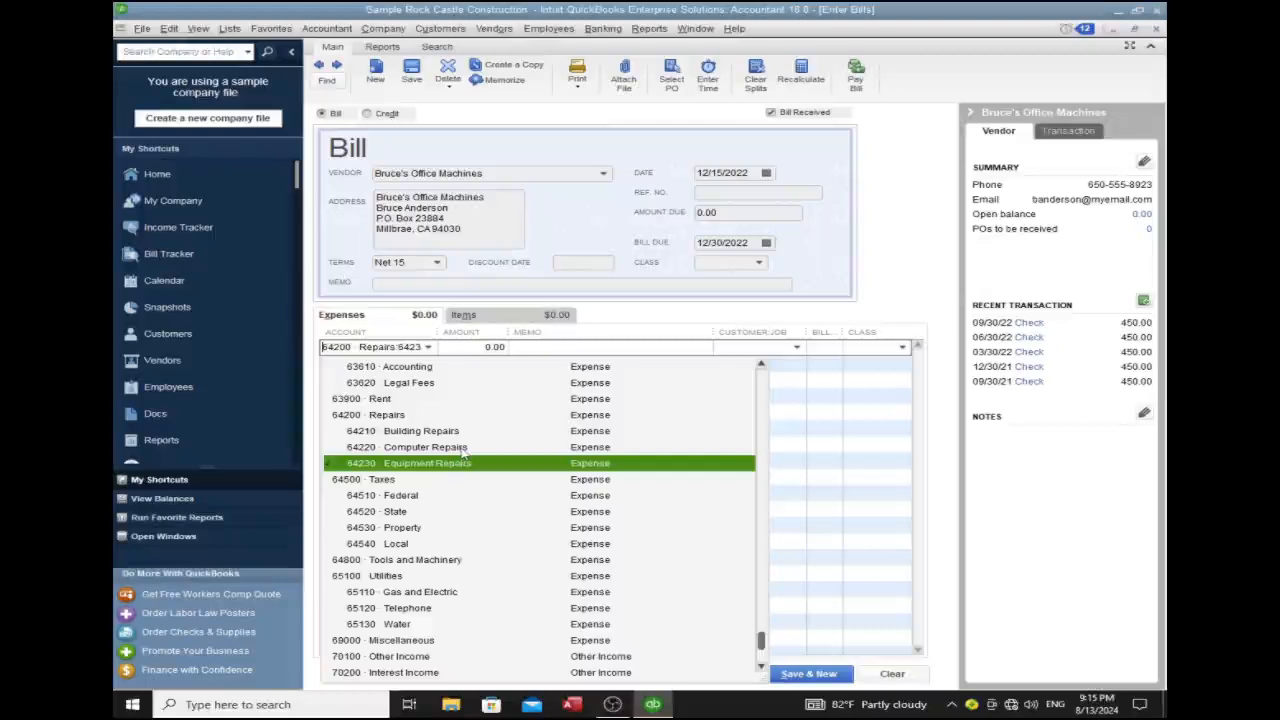
{"action": "left_click", "coordinate": [444, 466]}
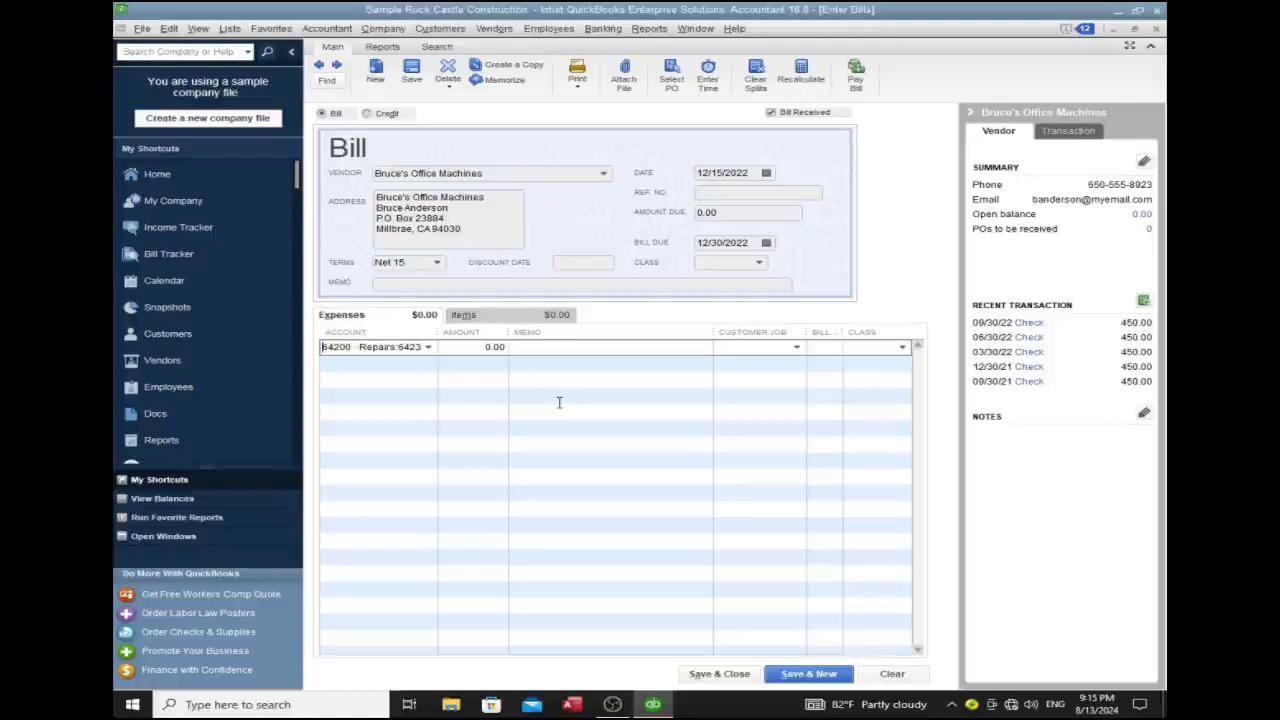
{"action": "left_click", "coordinate": [485, 352]}
{"action": "double_click", "coordinate": [491, 347]}
{"action": "type", "text": "1500"}
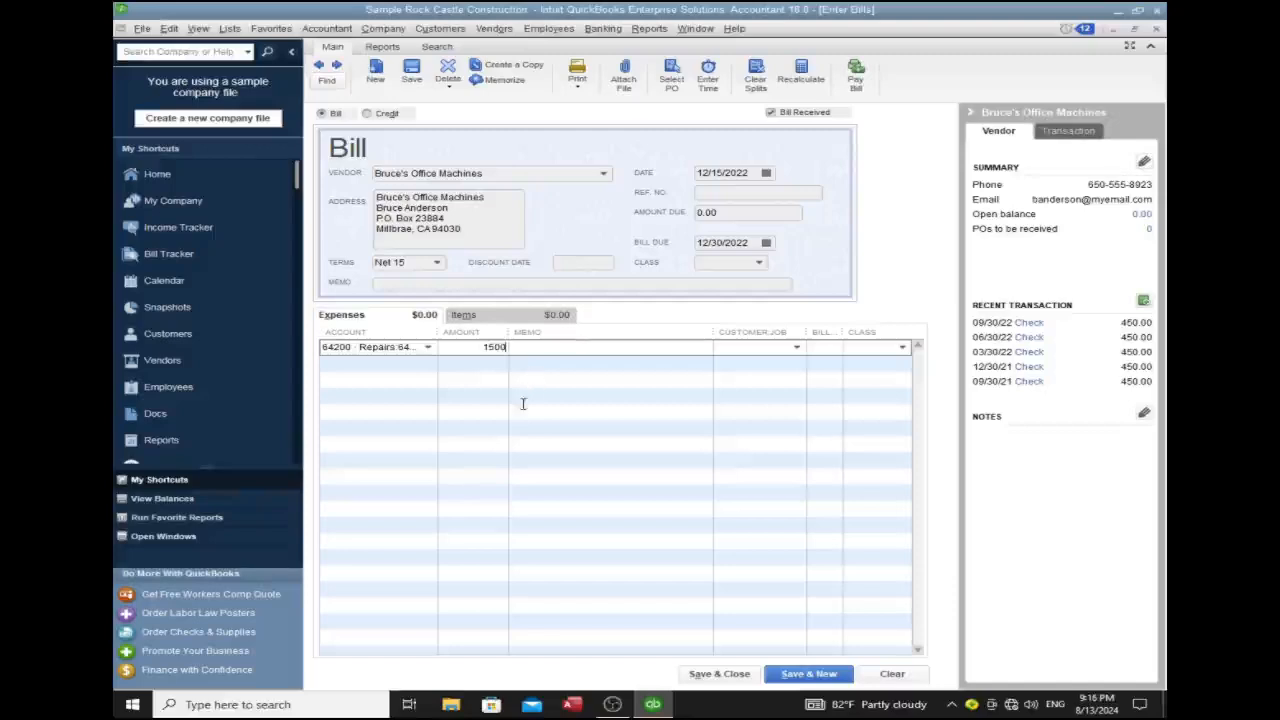
{"action": "left_click", "coordinate": [575, 345]}
{"action": "type", "text": "lllokokokm;o"}
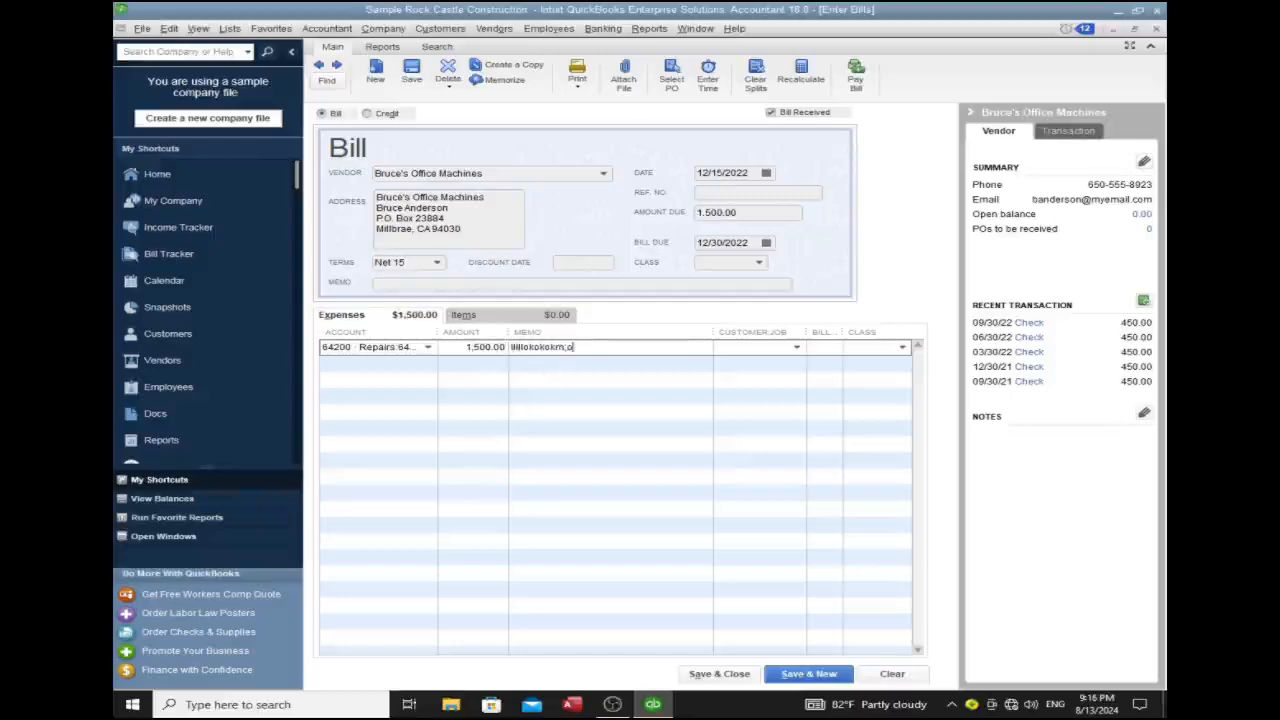
Step: Enter the Light Pine kitchen cabinet wall unit on the bill's item line, then replace it with locking interior doorknobs, using their standard description and price
{"action": "left_click", "coordinate": [504, 316]}
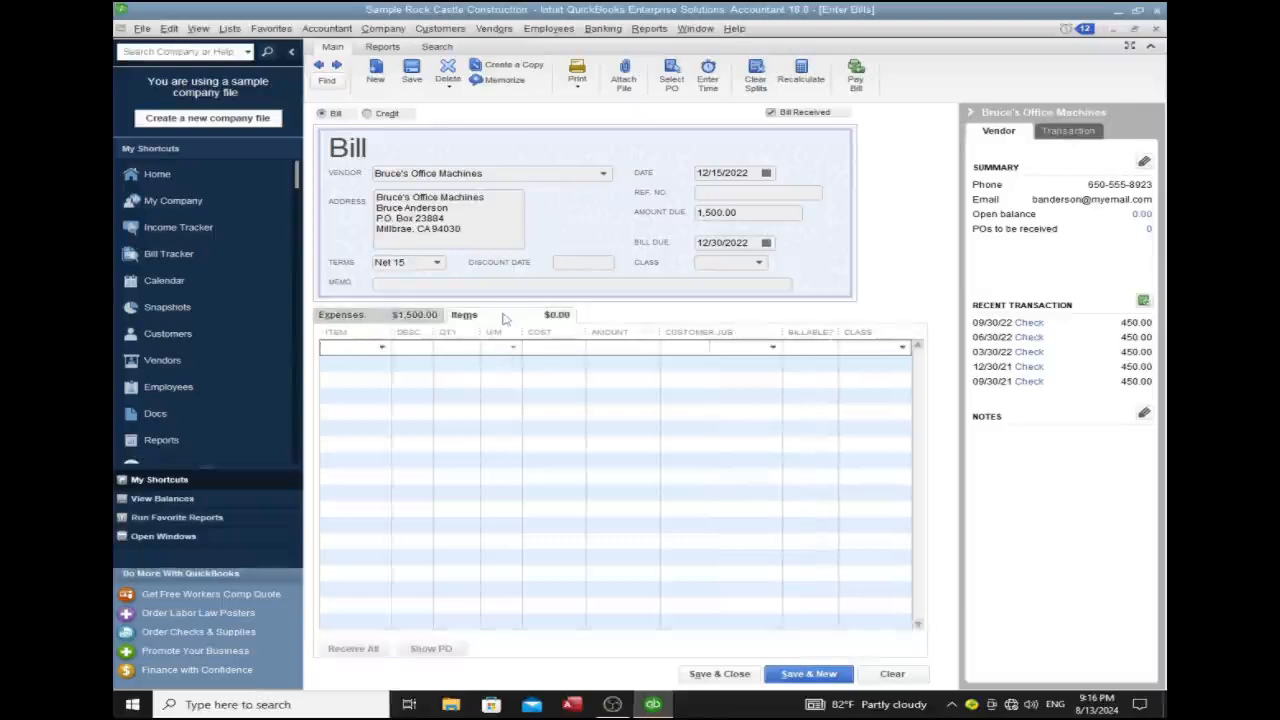
{"action": "left_click", "coordinate": [381, 347]}
{"action": "left_click", "coordinate": [372, 398]}
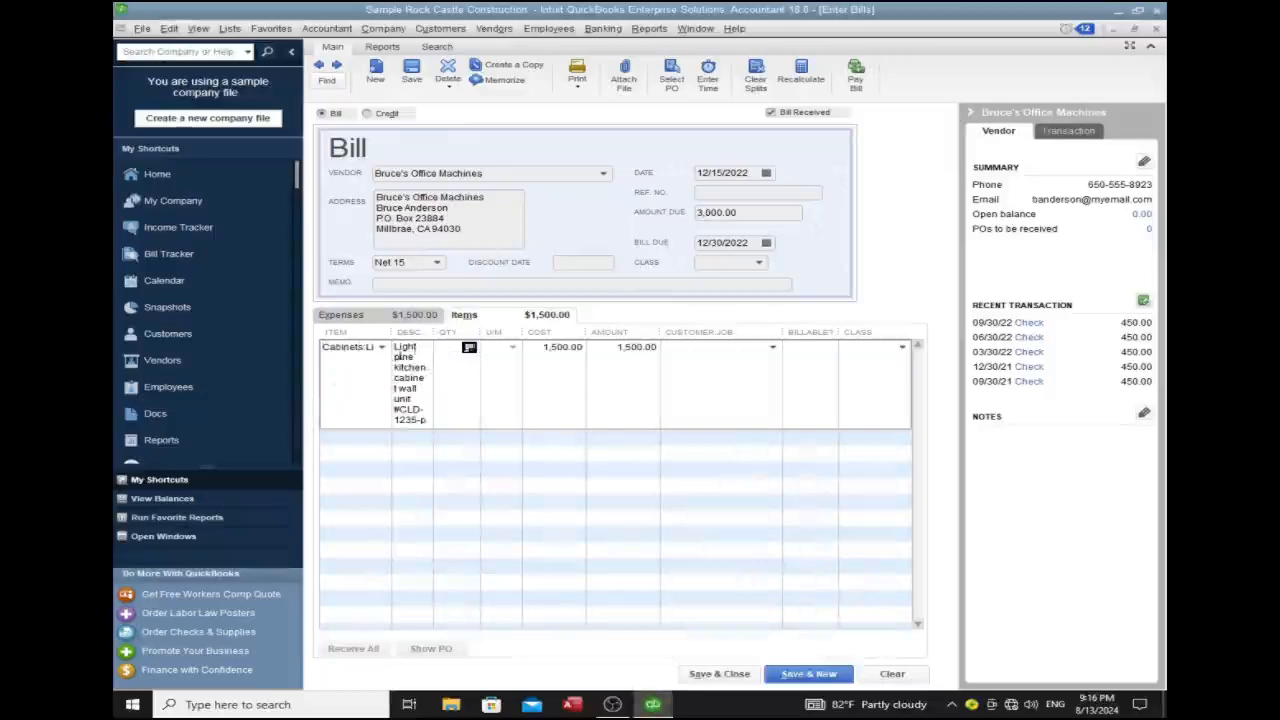
{"action": "left_click", "coordinate": [381, 347]}
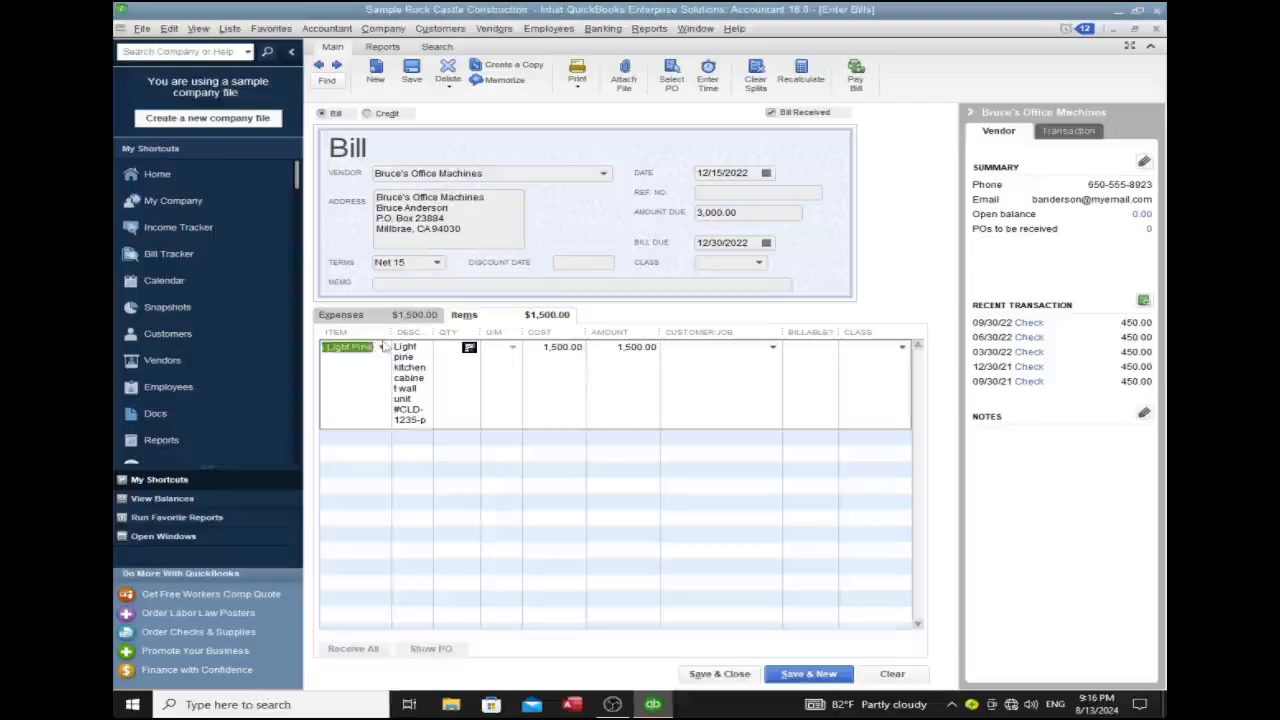
{"action": "left_click", "coordinate": [380, 543]}
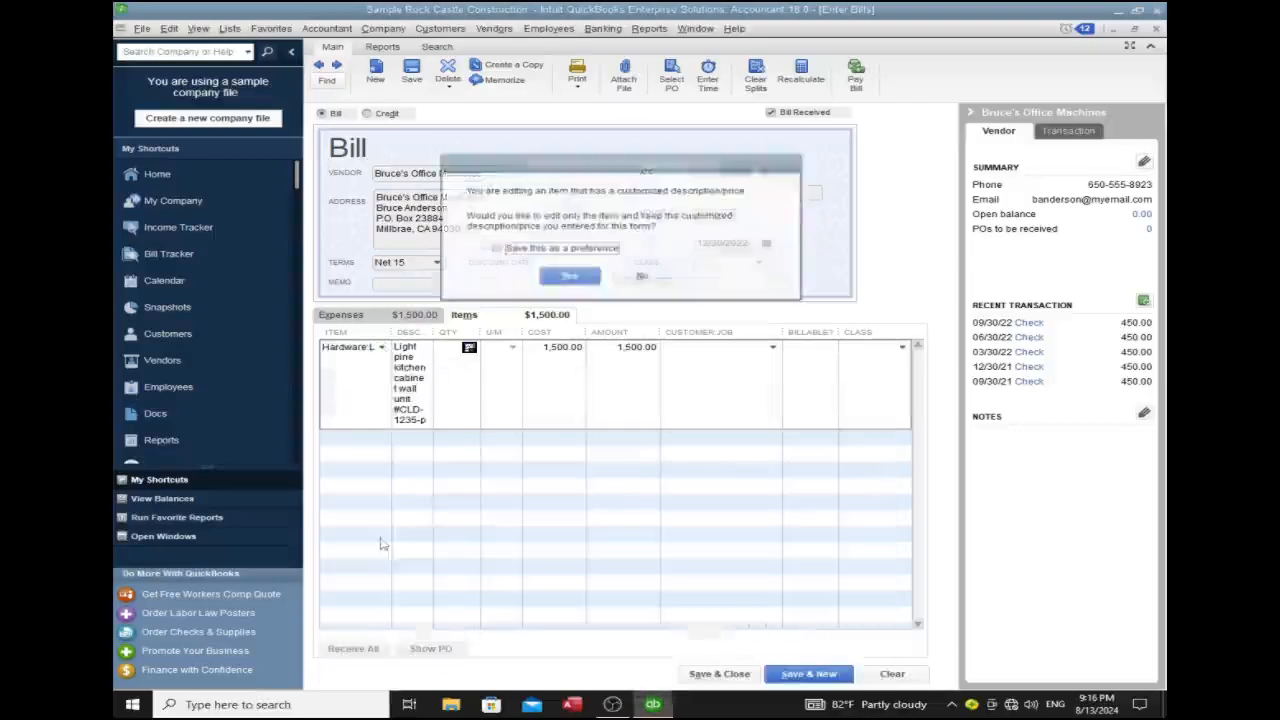
{"action": "left_click", "coordinate": [642, 277]}
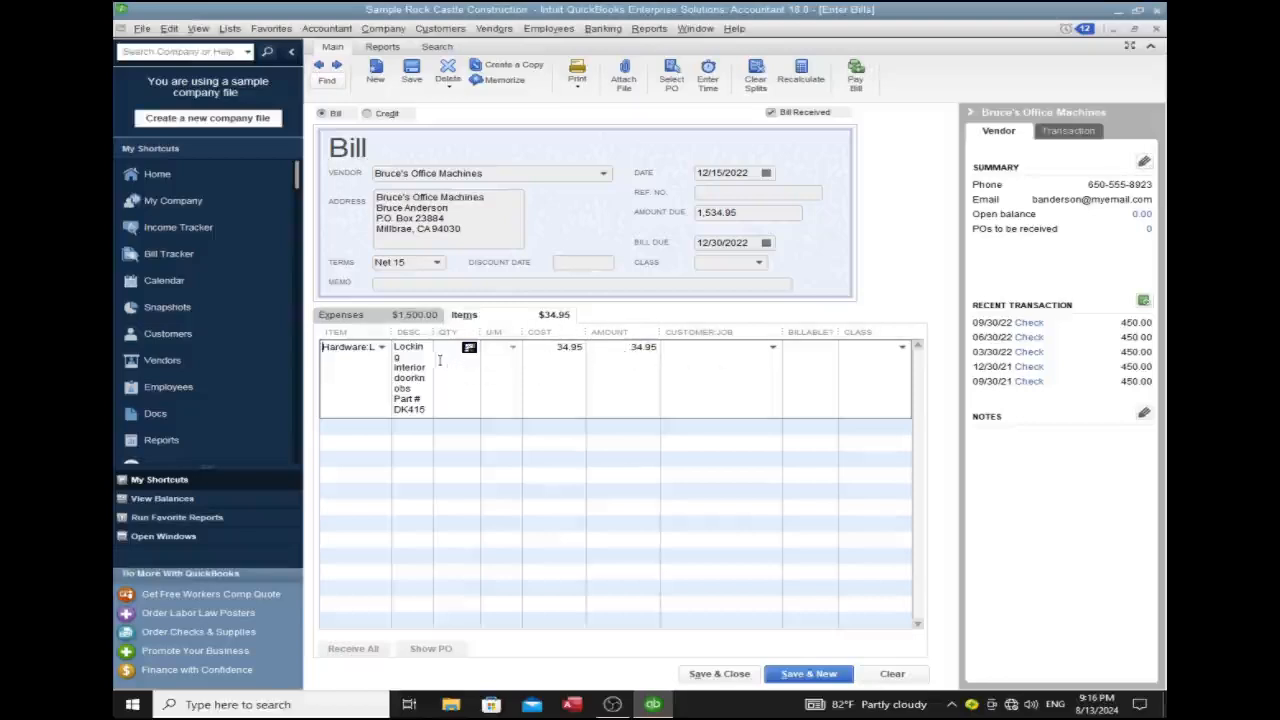
Step: Change the bill's item line to Rough lumber with a cost of 475.00
{"action": "left_click", "coordinate": [383, 348]}
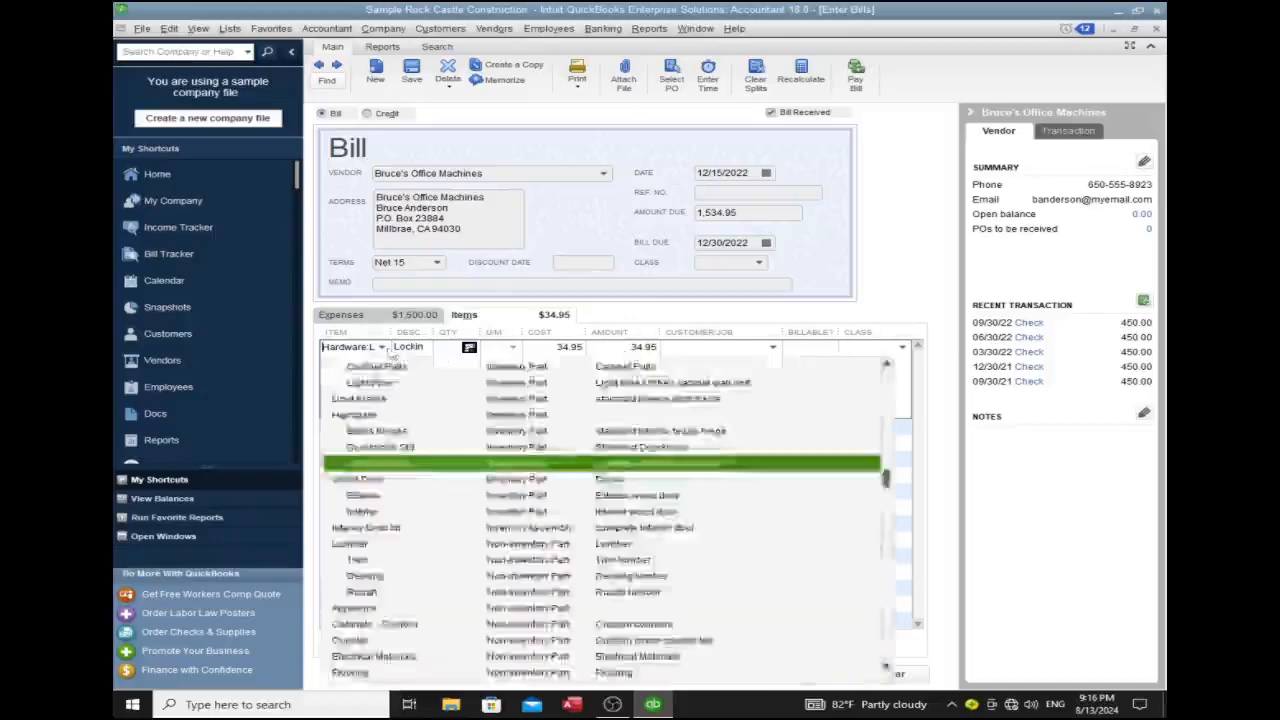
{"action": "left_click", "coordinate": [360, 560]}
Step: Add a second expense line for 61200 Dues and Subscriptions with an amount of 2000, and review the bill's item and expense lines
{"action": "left_click", "coordinate": [385, 315]}
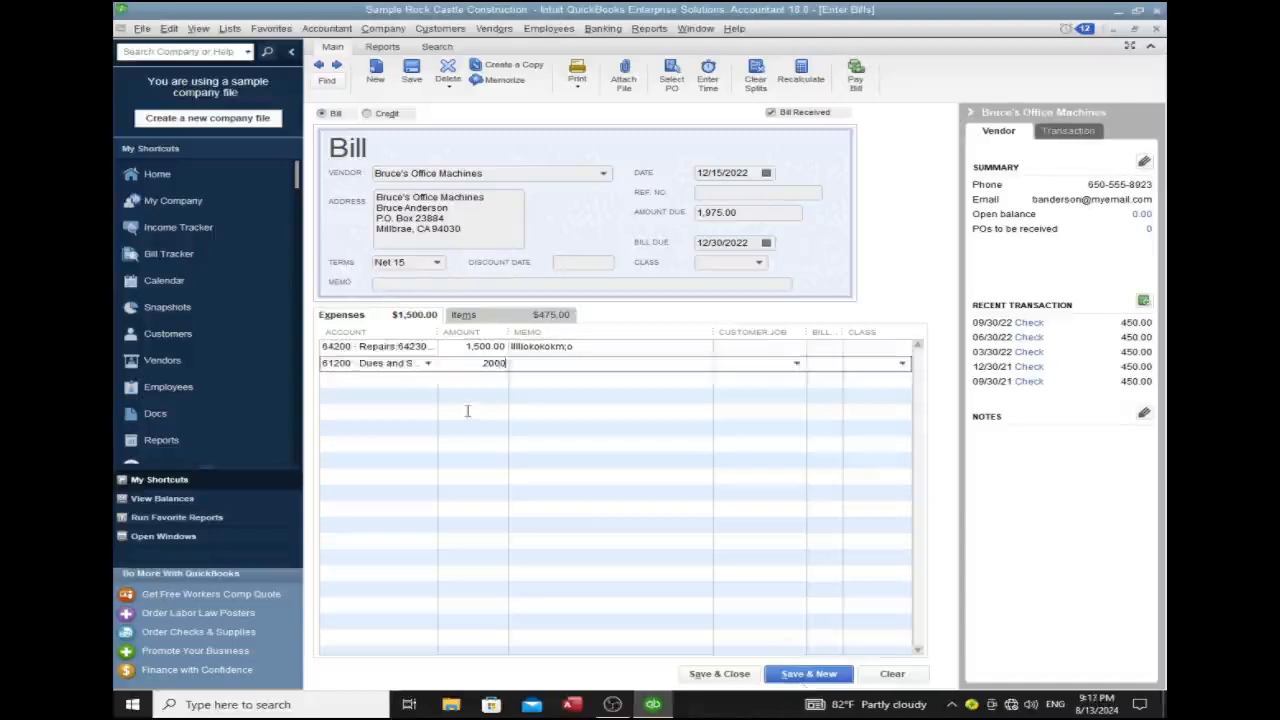
{"action": "left_click", "coordinate": [468, 410]}
{"action": "left_click", "coordinate": [493, 316]}
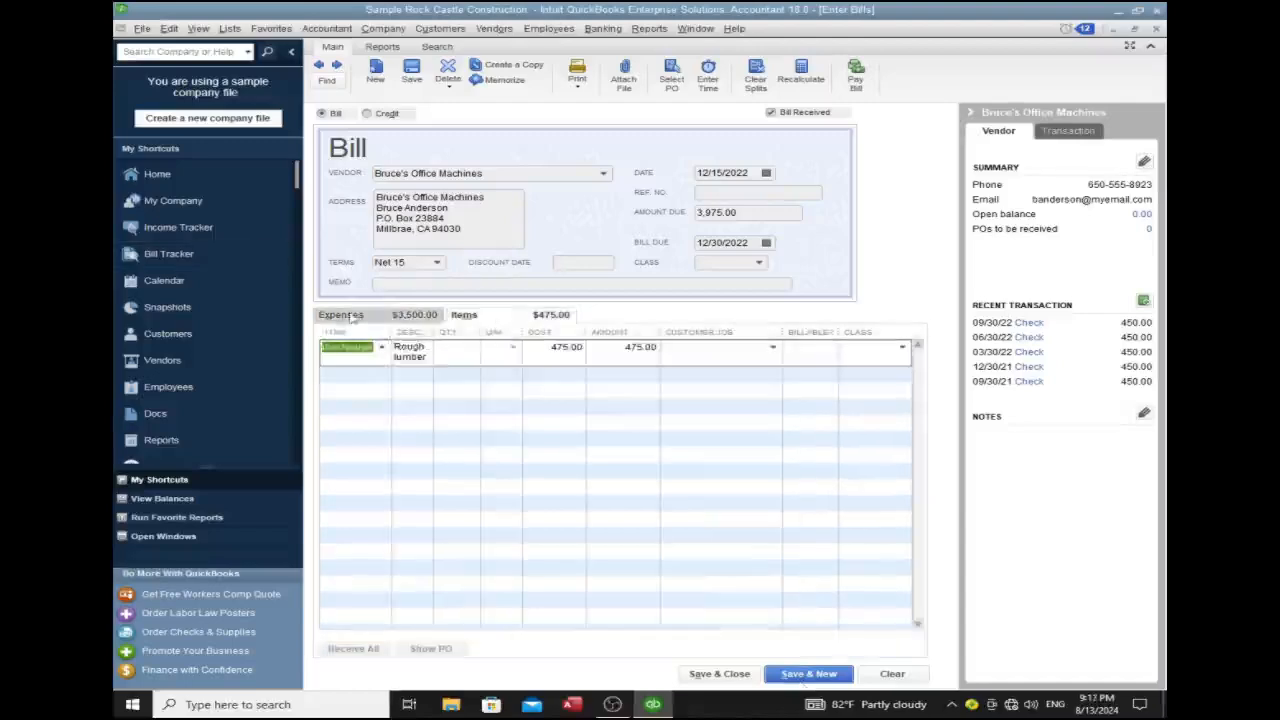
{"action": "left_click", "coordinate": [350, 316]}
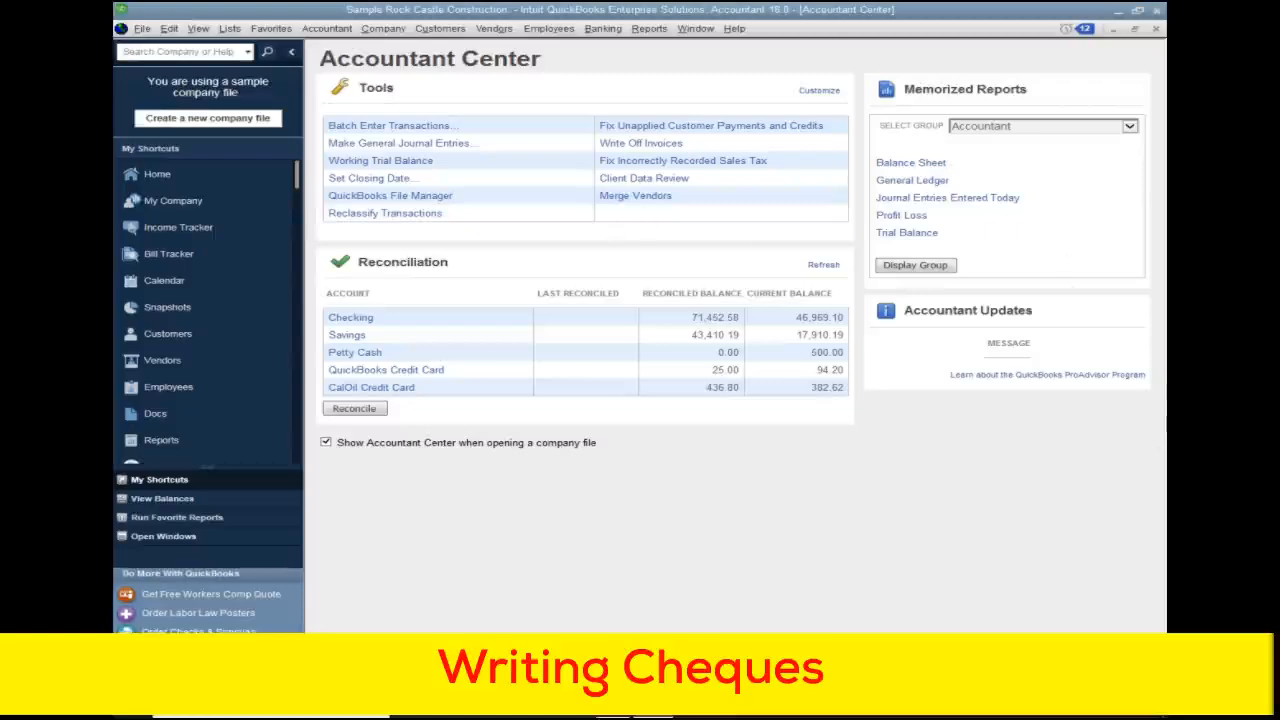
Step: Open a new check and select 10100 Checking as its bank account
{"action": "left_click", "coordinate": [610, 30]}
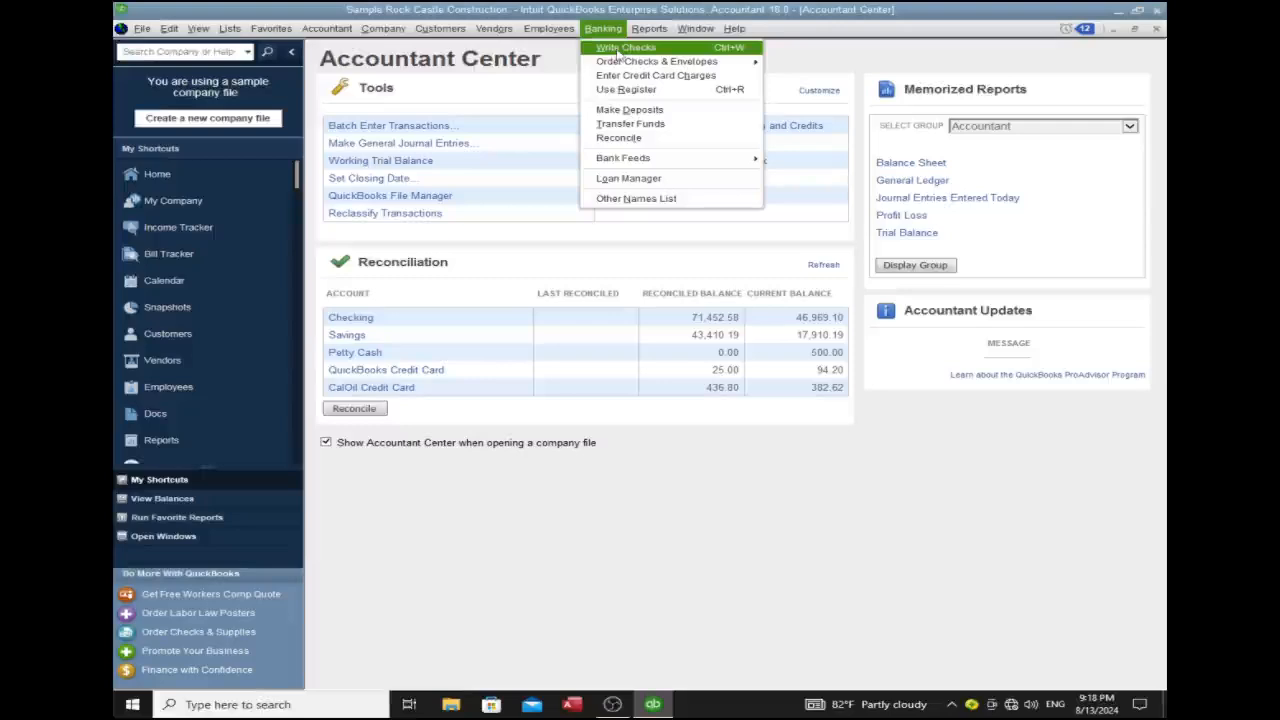
{"action": "left_click", "coordinate": [690, 48]}
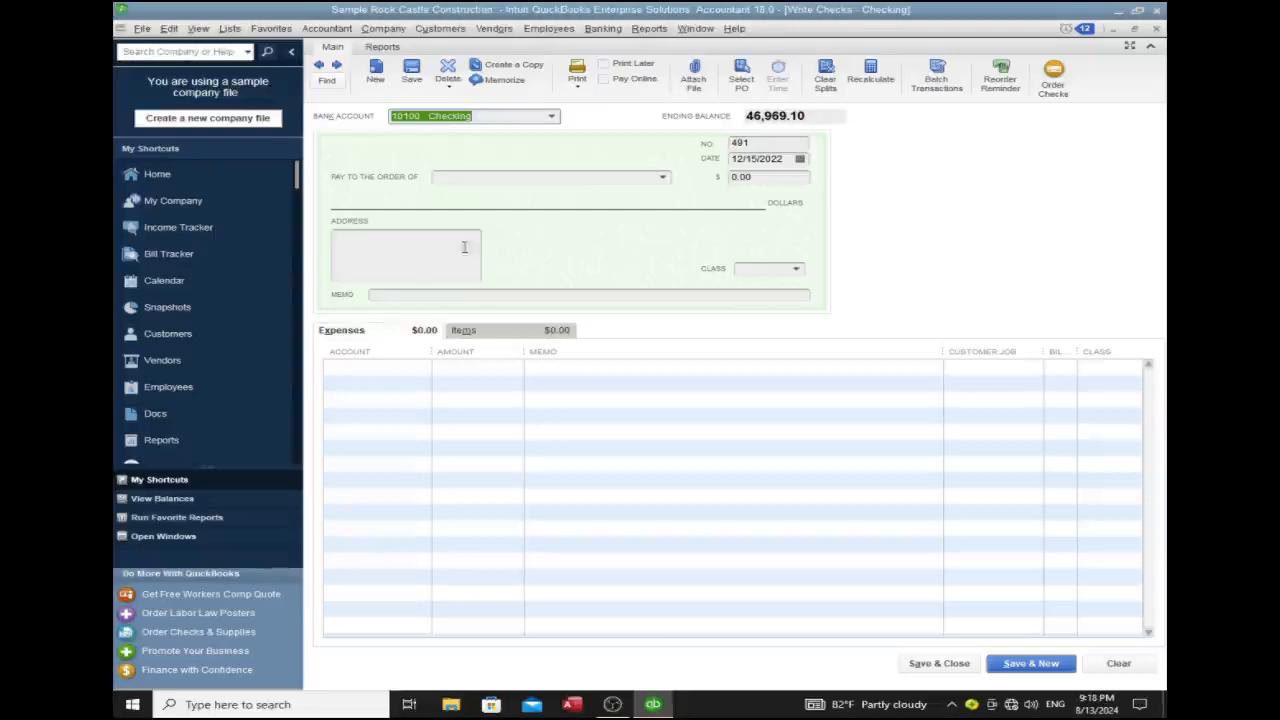
{"action": "left_click", "coordinate": [551, 117]}
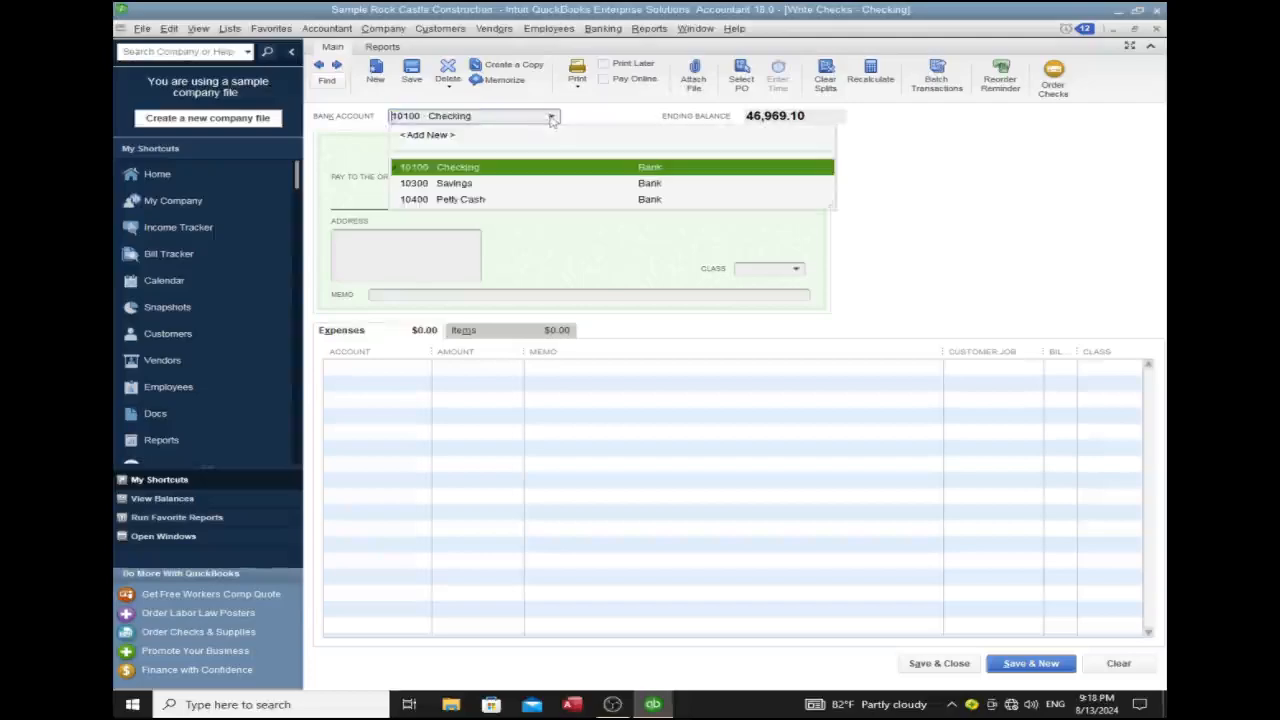
{"action": "left_click", "coordinate": [510, 175]}
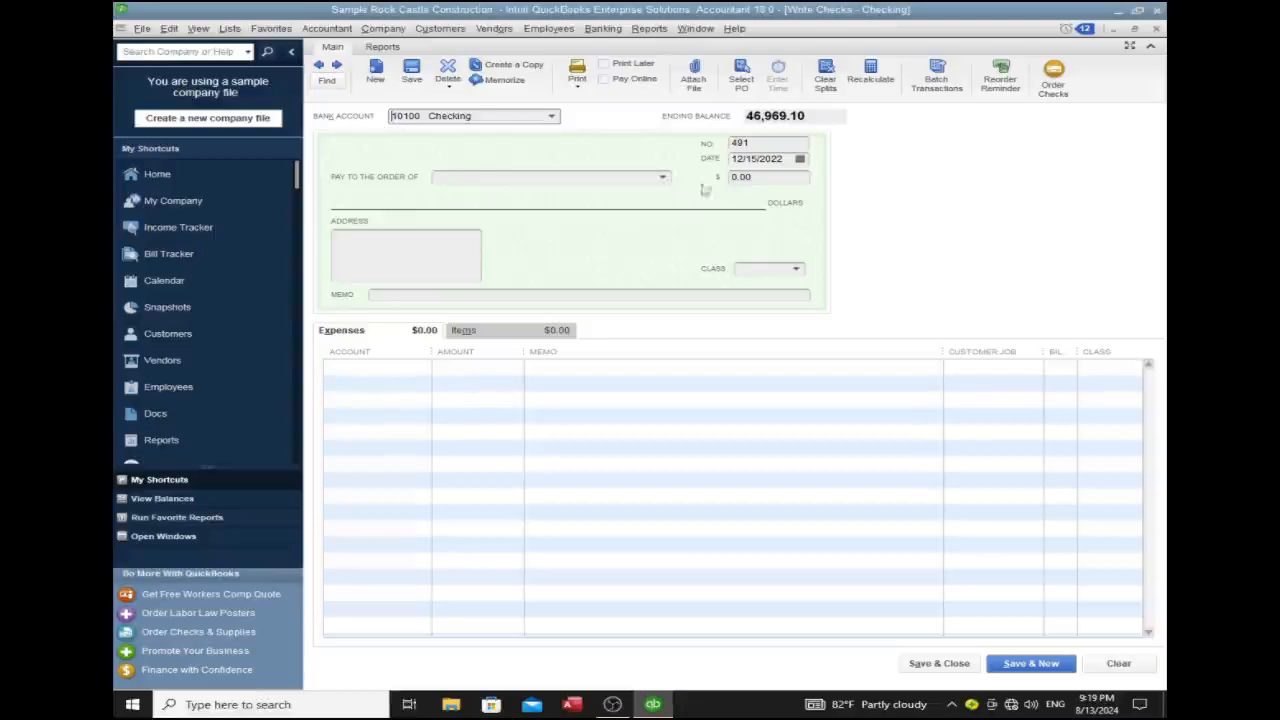
Step: Make the check payable to Bayshore Water for an amount of 15000
{"action": "left_click", "coordinate": [662, 178]}
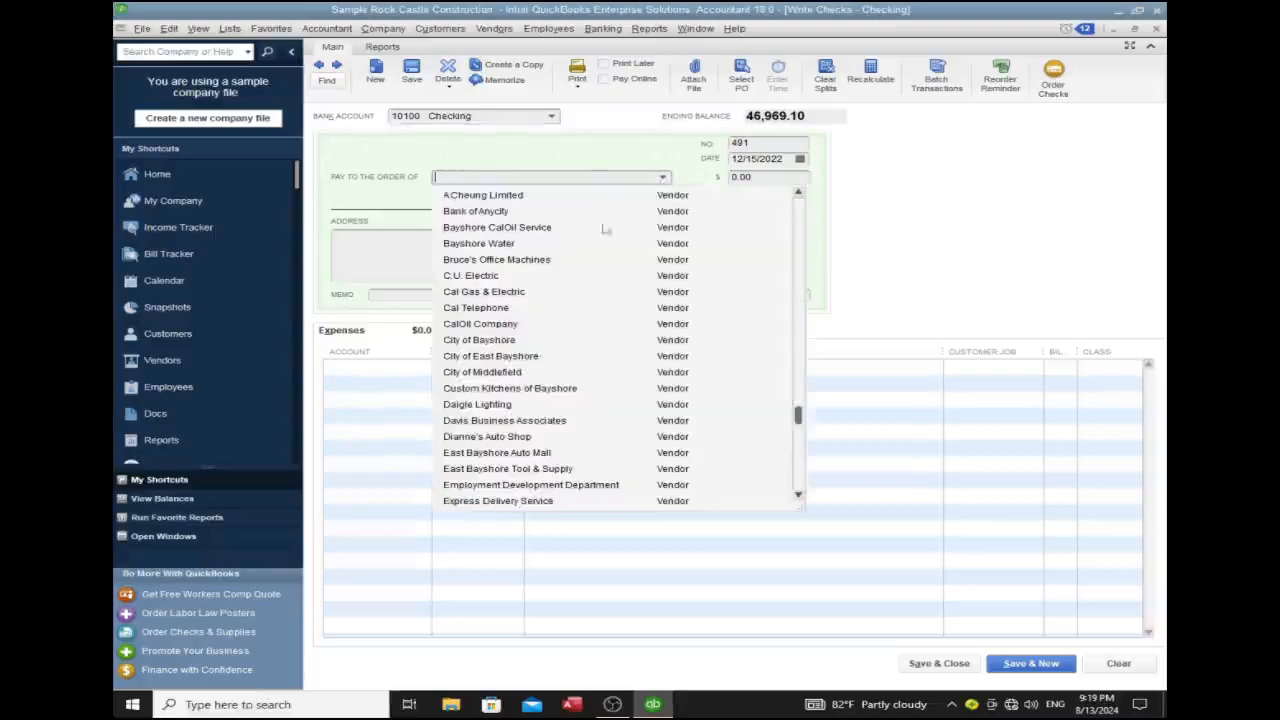
{"action": "left_click", "coordinate": [492, 244]}
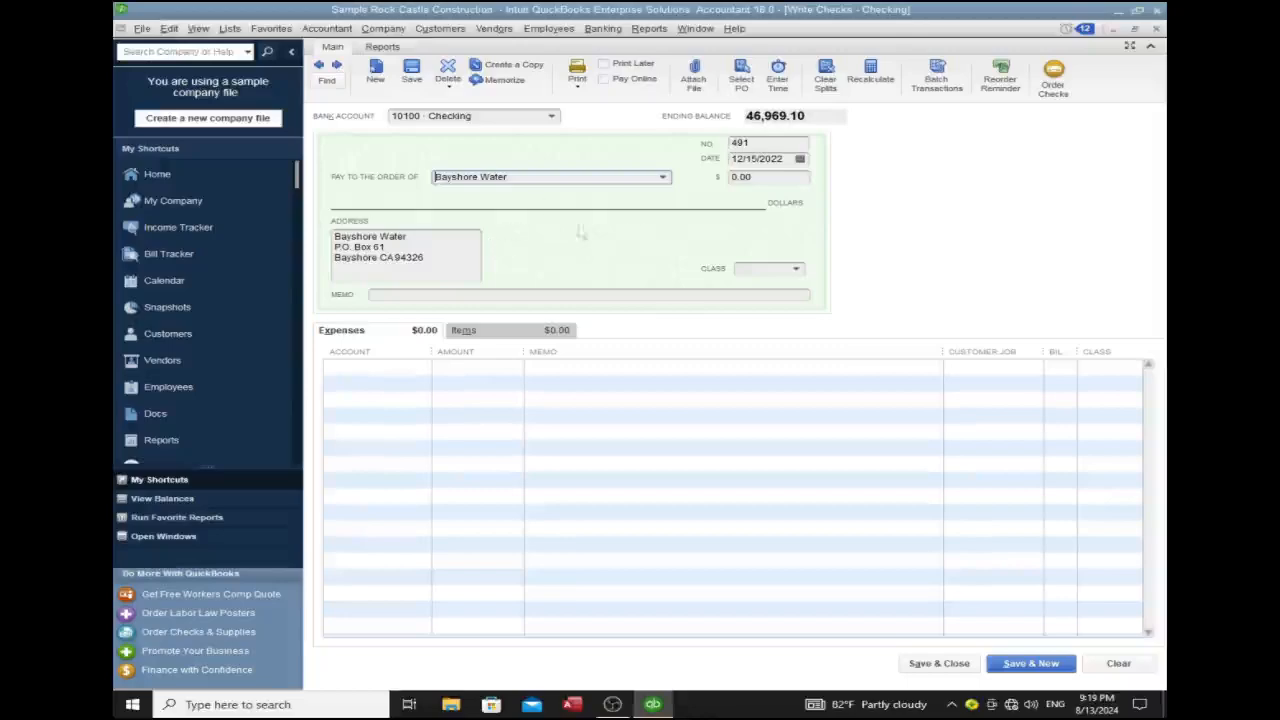
{"action": "left_click", "coordinate": [777, 181]}
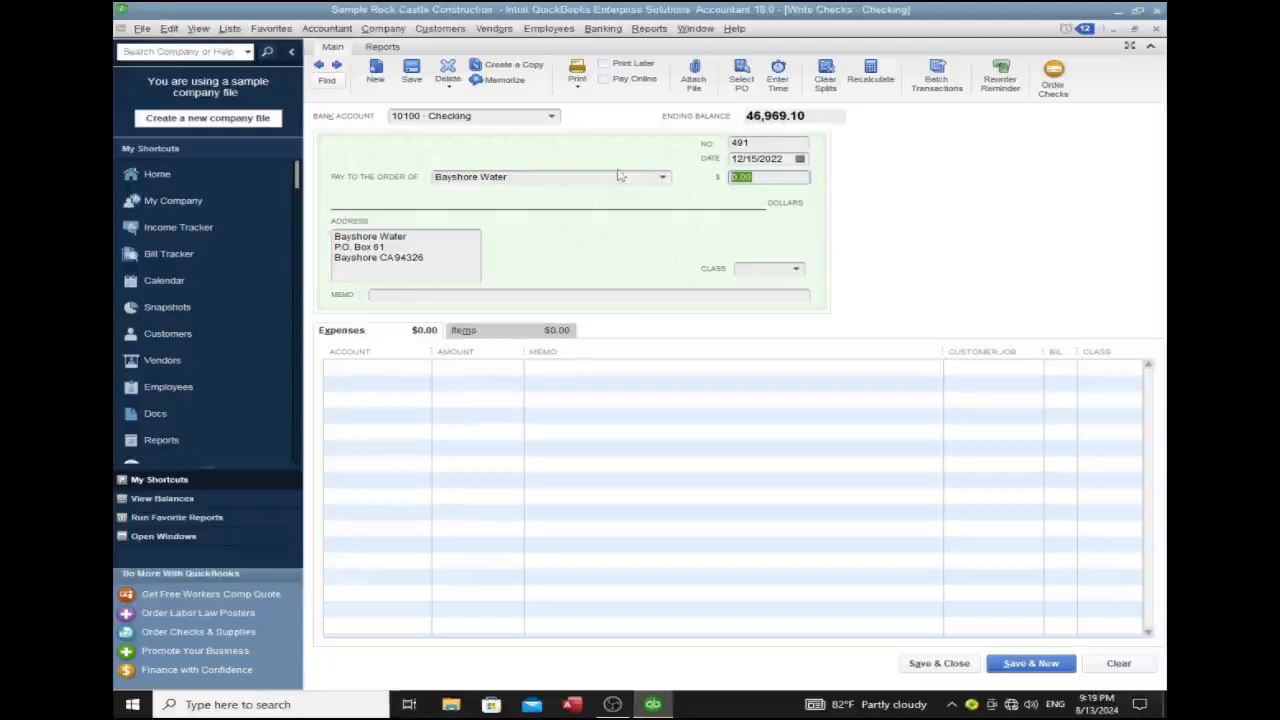
{"action": "type", "text": "15000"}
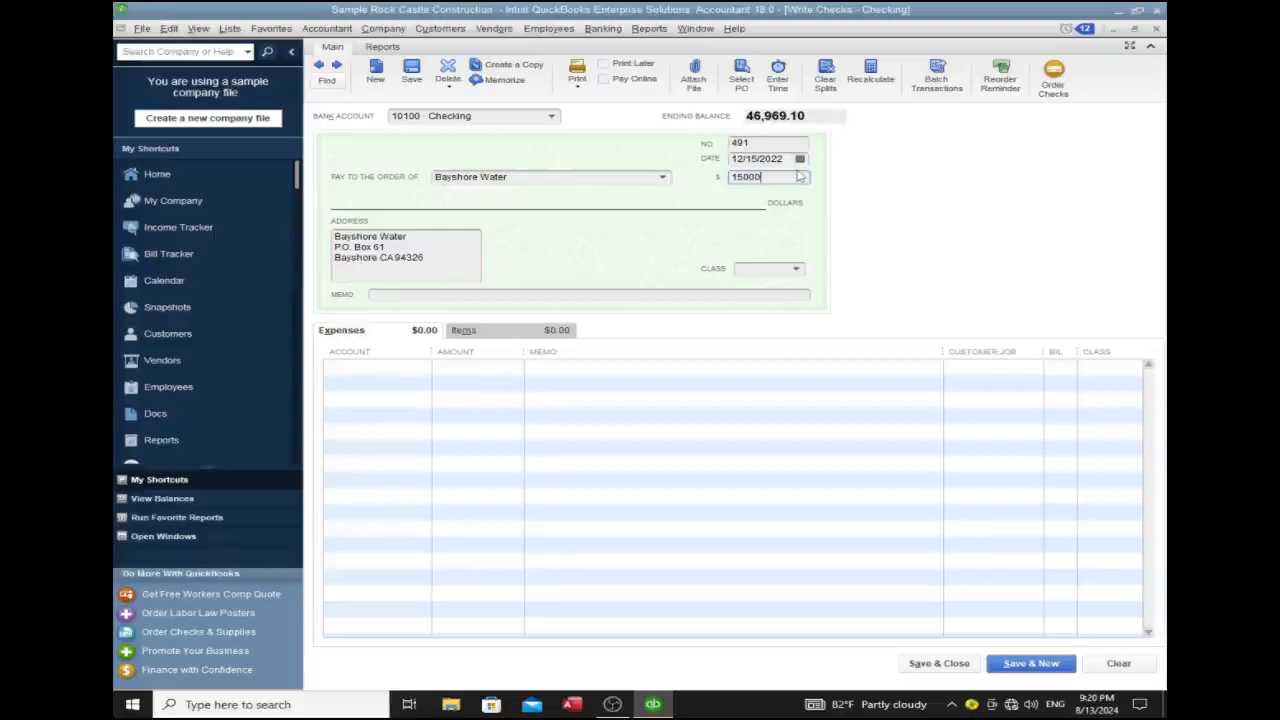
Step: Assign the check's 15,000.00 expense line to the account 60110 Fuel under Automobile
{"action": "left_click", "coordinate": [420, 370]}
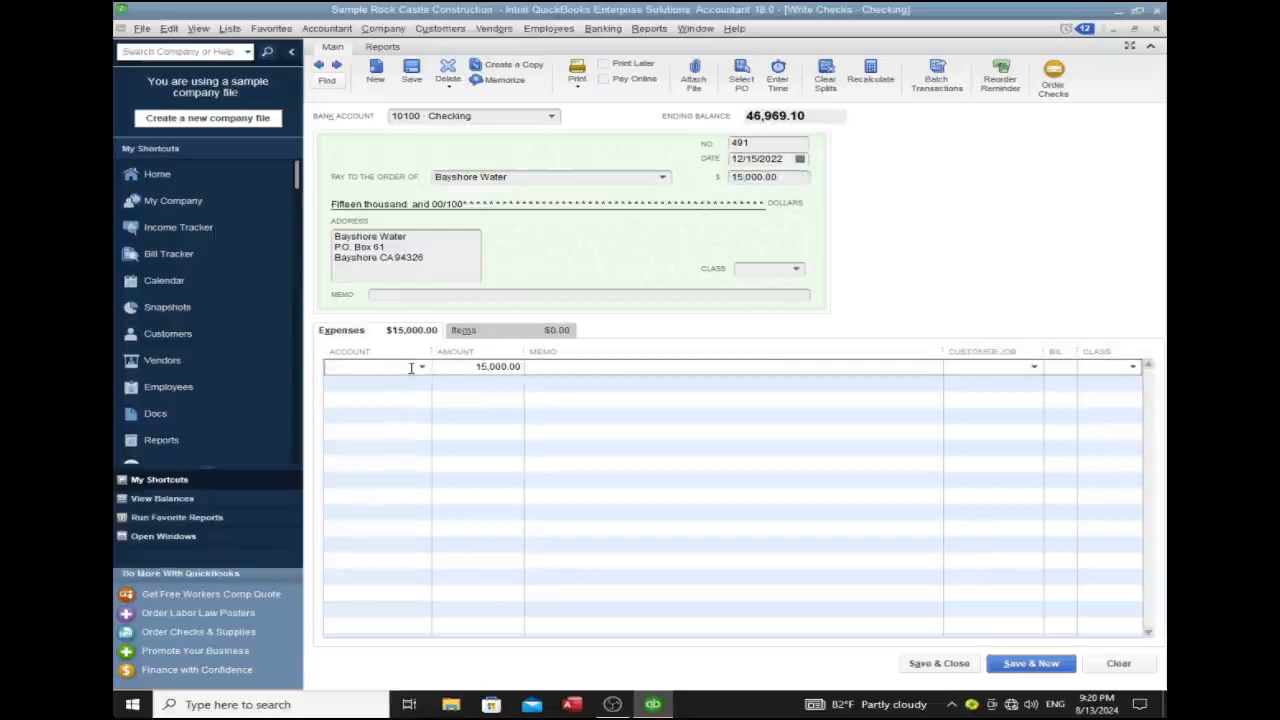
{"action": "left_click", "coordinate": [422, 367]}
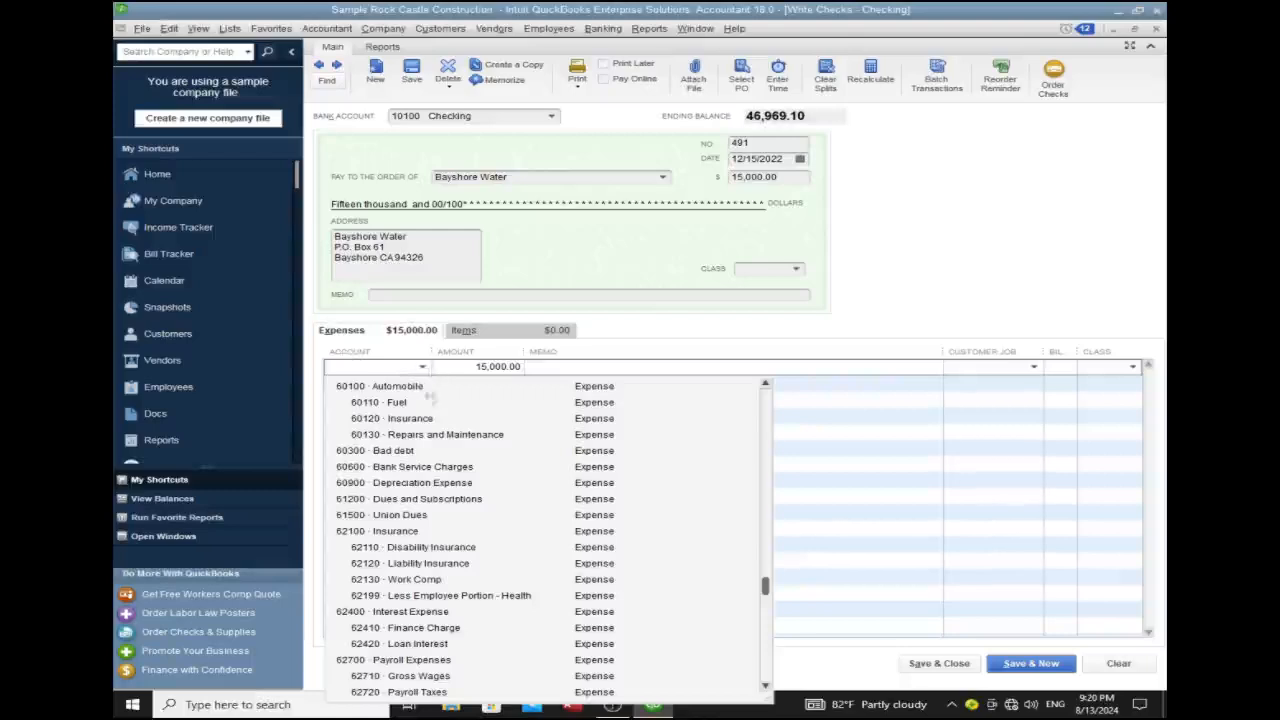
{"action": "left_click", "coordinate": [424, 404]}
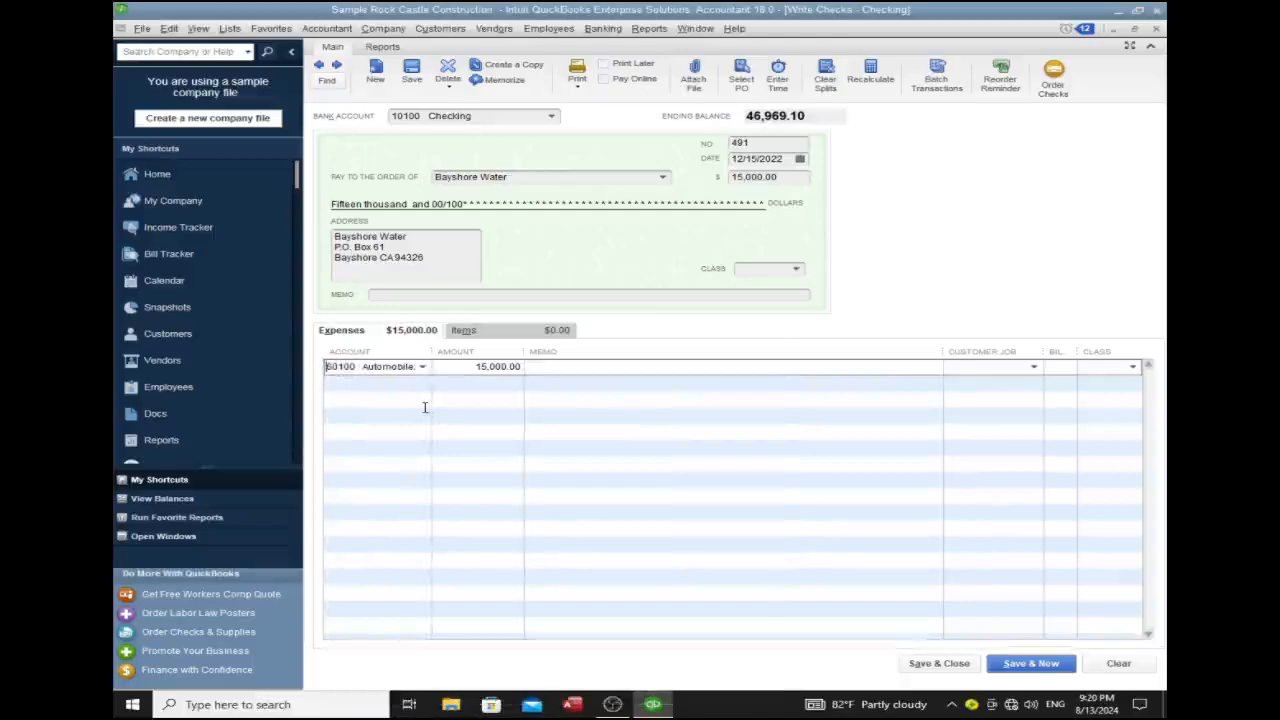
Step: Add Counter, the custom made counter top, as an item line on the check
{"action": "left_click", "coordinate": [503, 329]}
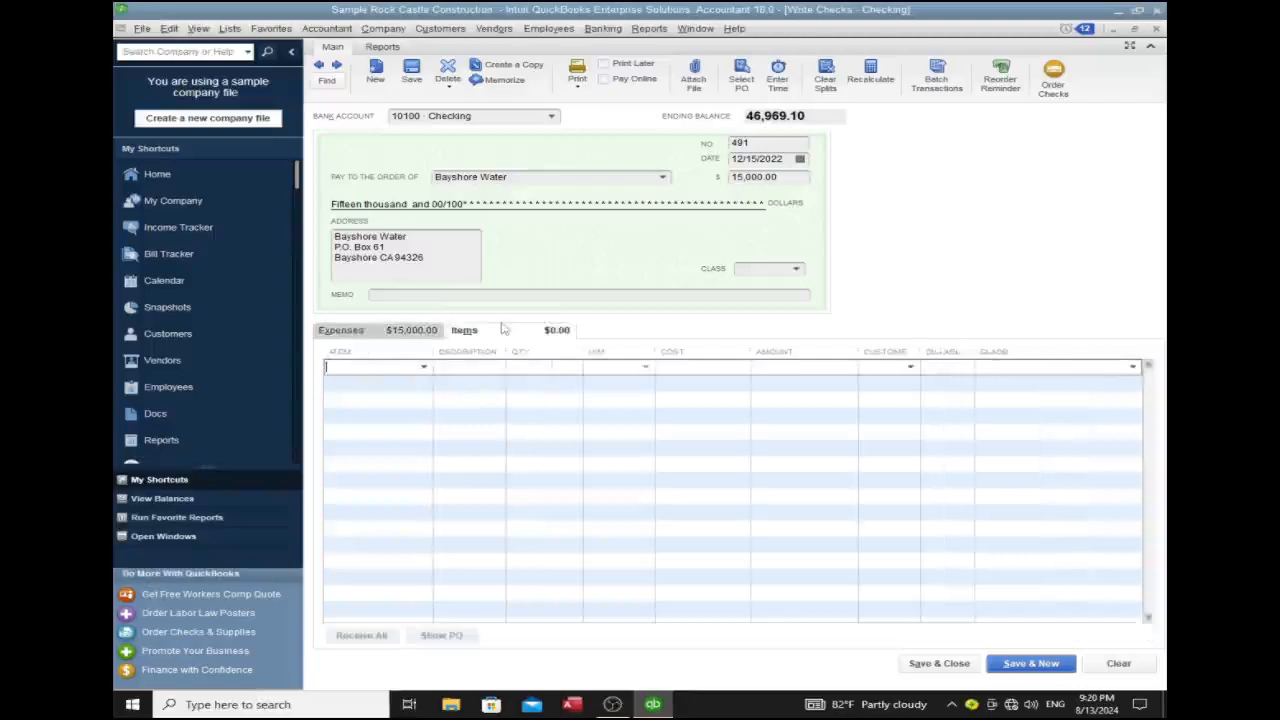
{"action": "left_click", "coordinate": [424, 377]}
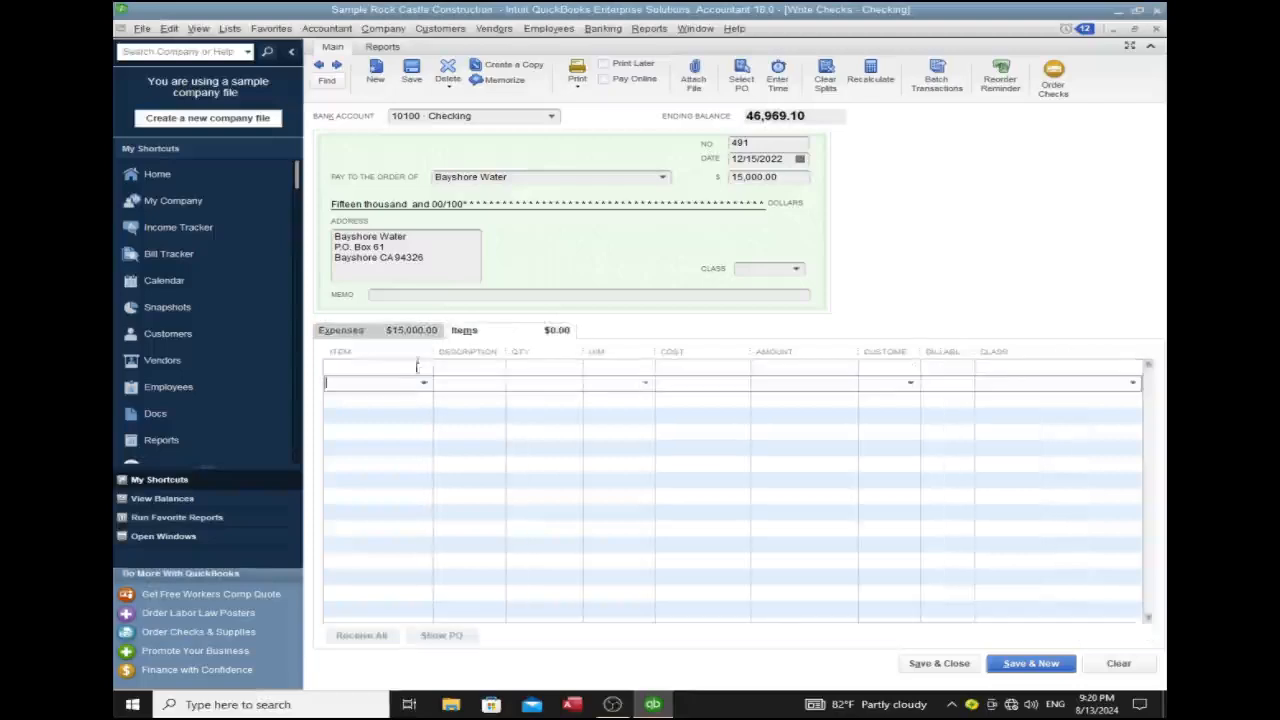
{"action": "left_click", "coordinate": [424, 367]}
{"action": "left_click", "coordinate": [424, 366]}
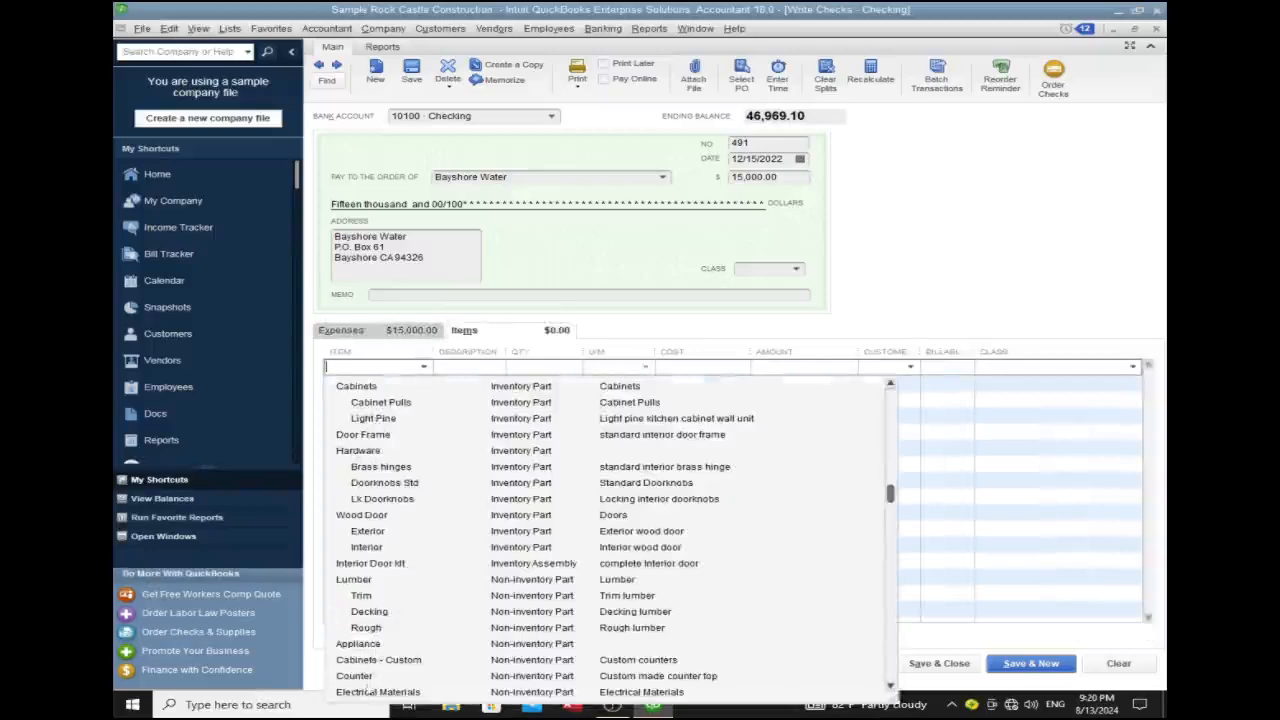
{"action": "left_click", "coordinate": [366, 677]}
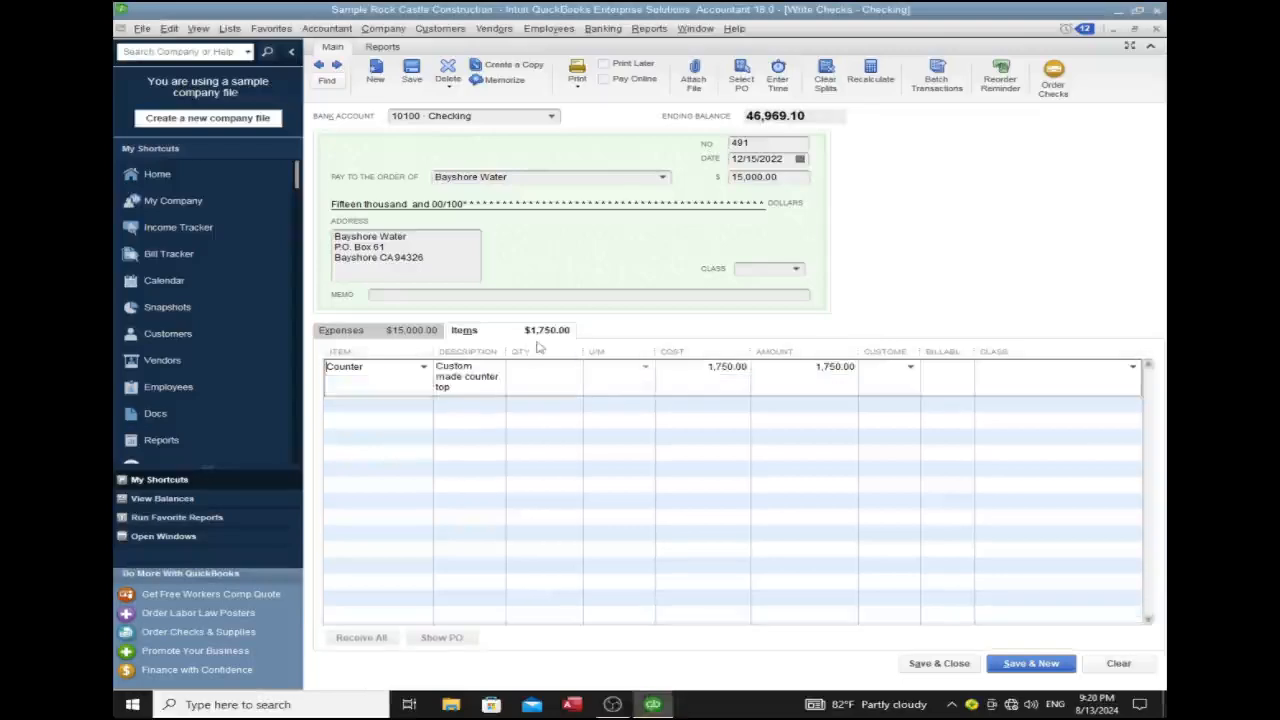
Step: Return to the check's expense lines and clear the check form
{"action": "left_click", "coordinate": [388, 337]}
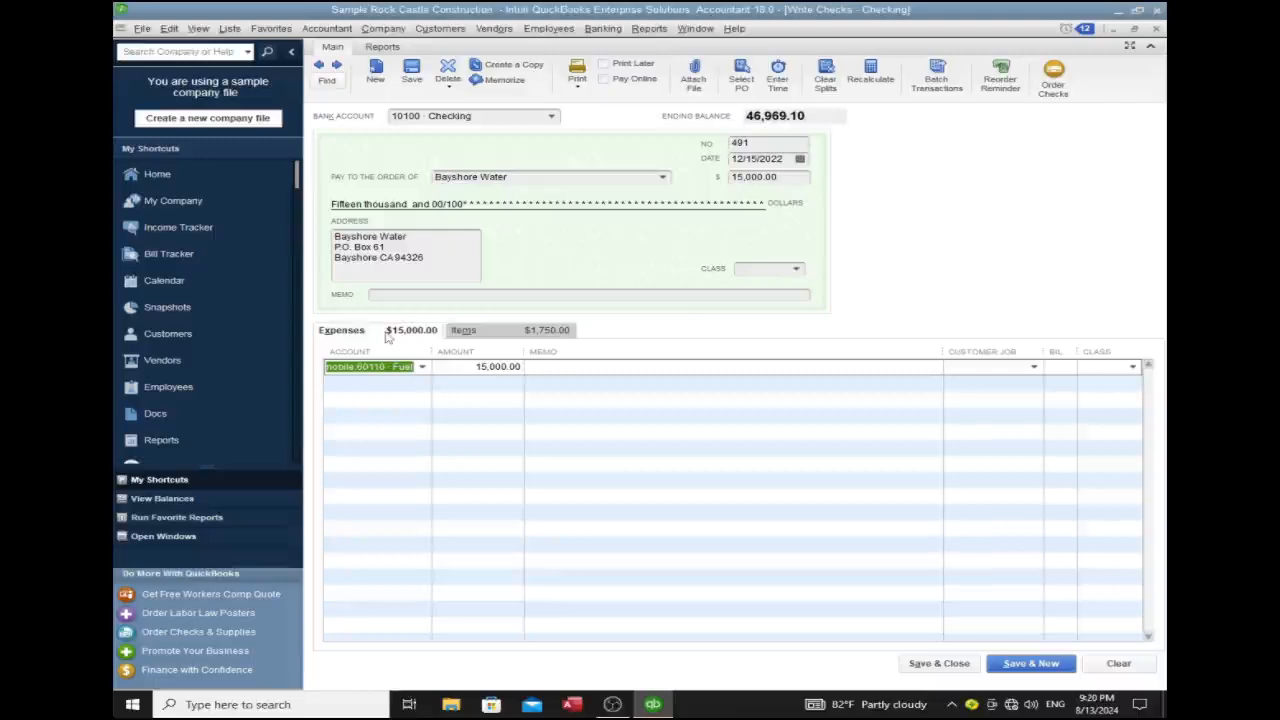
{"action": "right_click", "coordinate": [518, 331]}
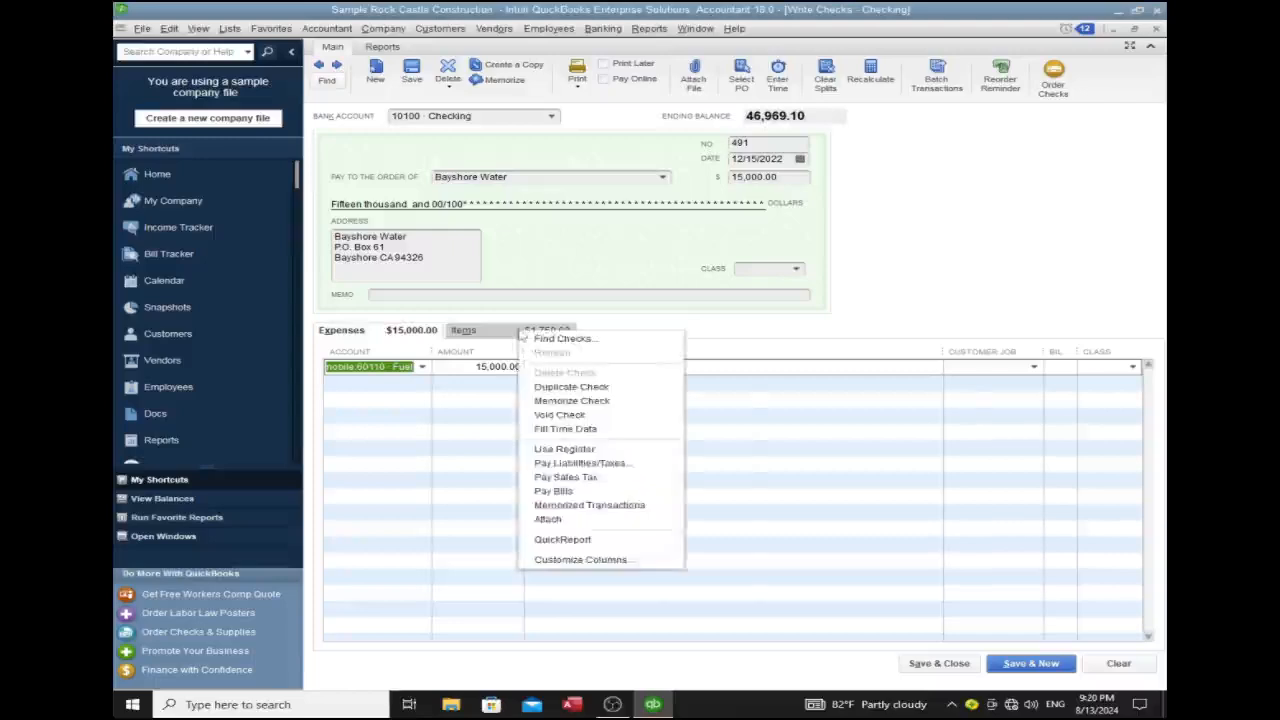
{"action": "left_click", "coordinate": [1119, 664]}
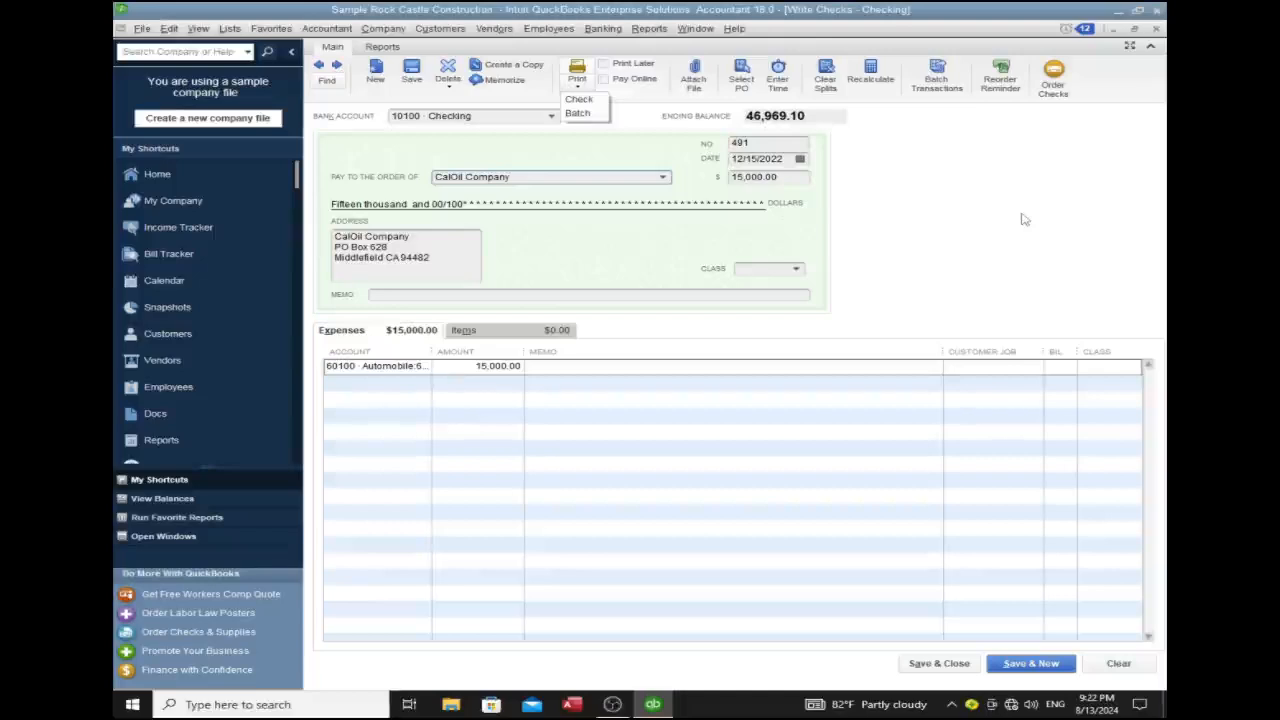
{"action": "key", "text": "Escape"}
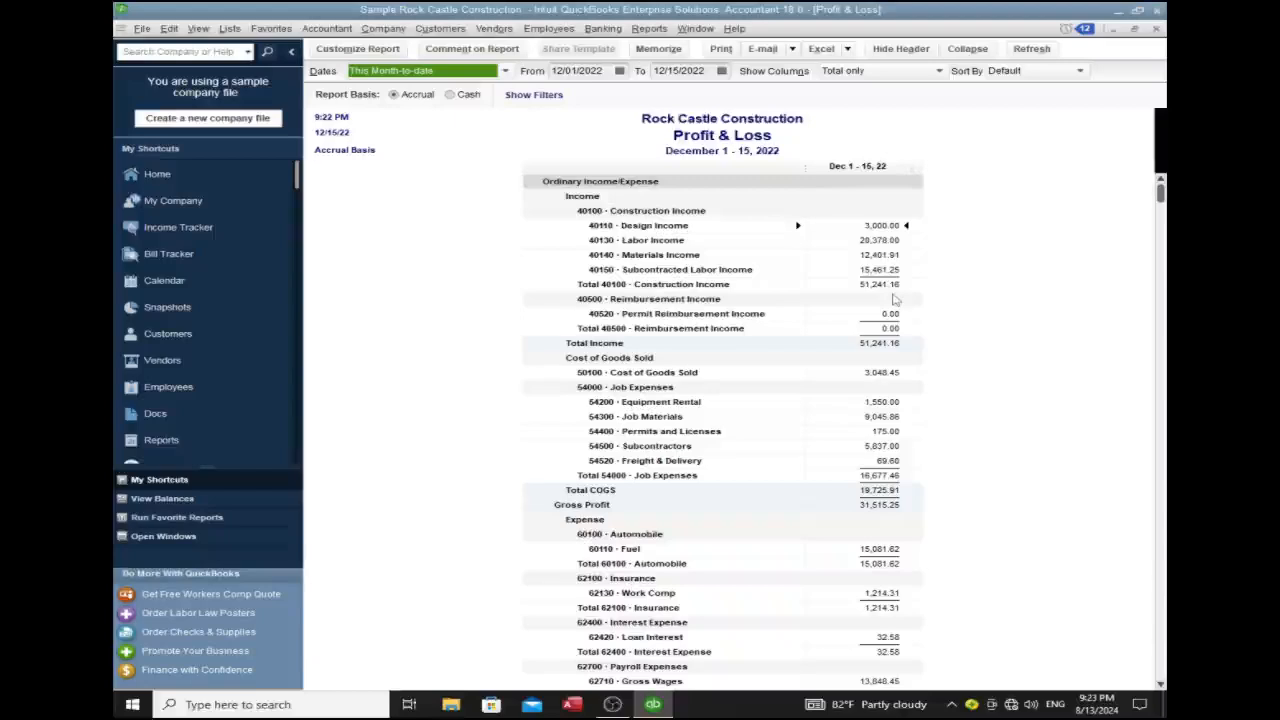
Step: Review the Profit & Loss report's income, cost and expense lines and open the transaction detail for 54500 Subcontractors
{"action": "scroll", "coordinate": [880, 320], "scroll_direction": "down", "scroll_amount": 2}
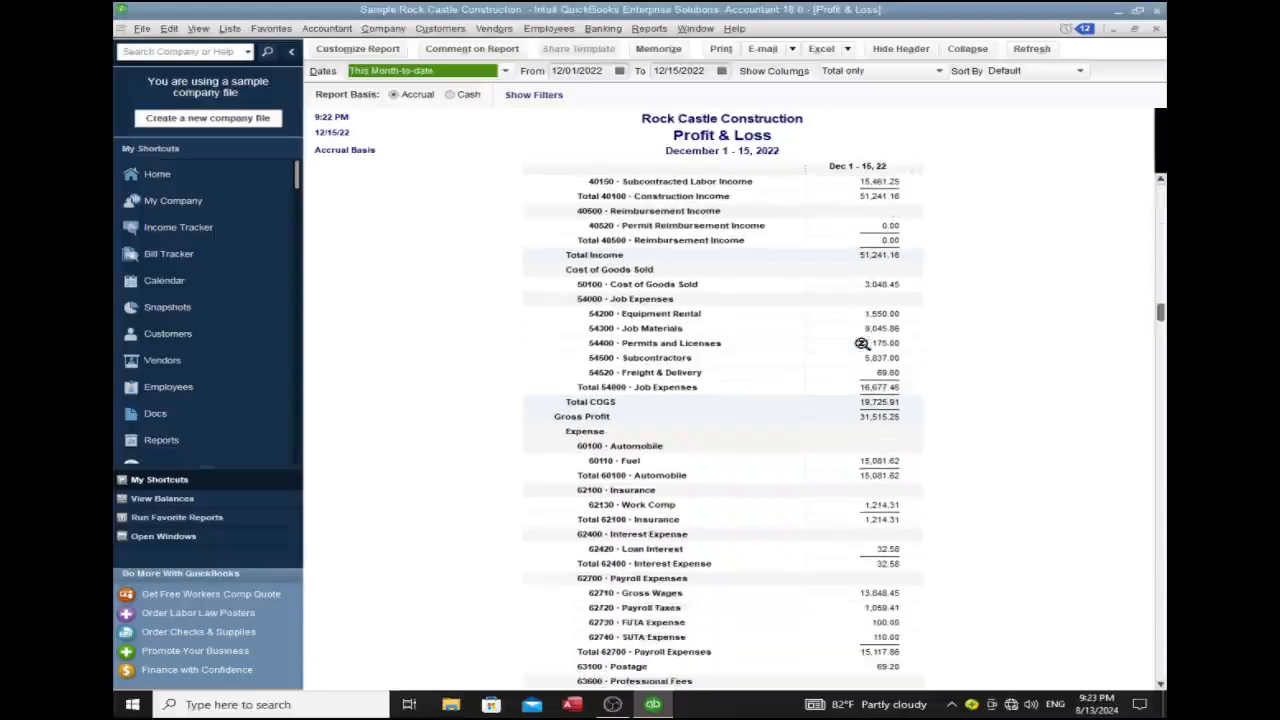
{"action": "scroll", "coordinate": [862, 343], "scroll_direction": "down", "scroll_amount": 2}
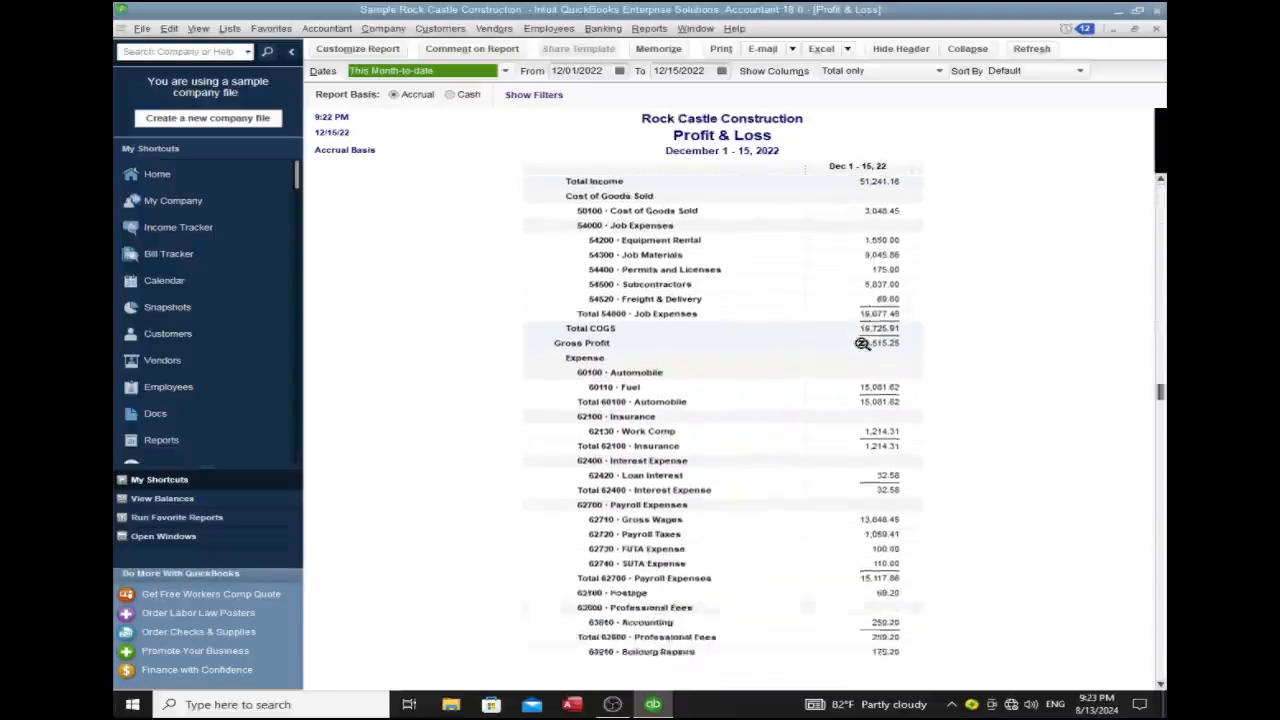
{"action": "scroll", "coordinate": [862, 343], "scroll_direction": "up", "scroll_amount": 3}
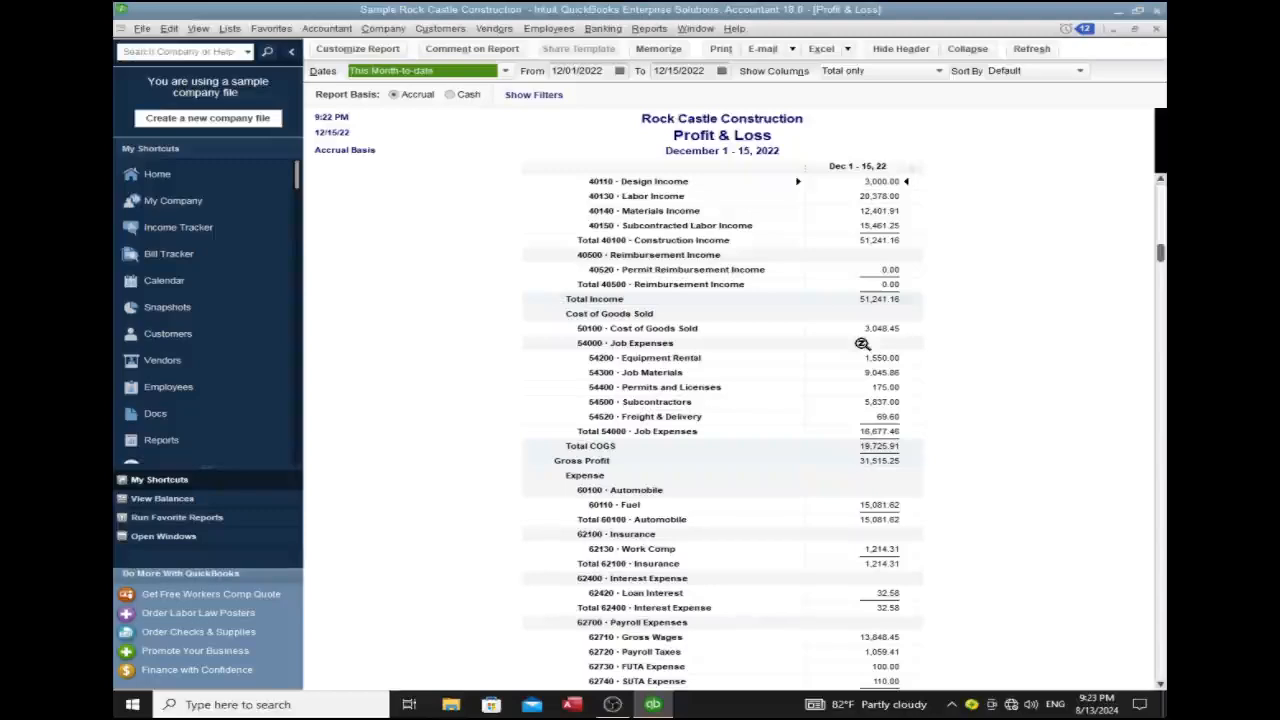
{"action": "scroll", "coordinate": [862, 343], "scroll_direction": "down", "scroll_amount": 2}
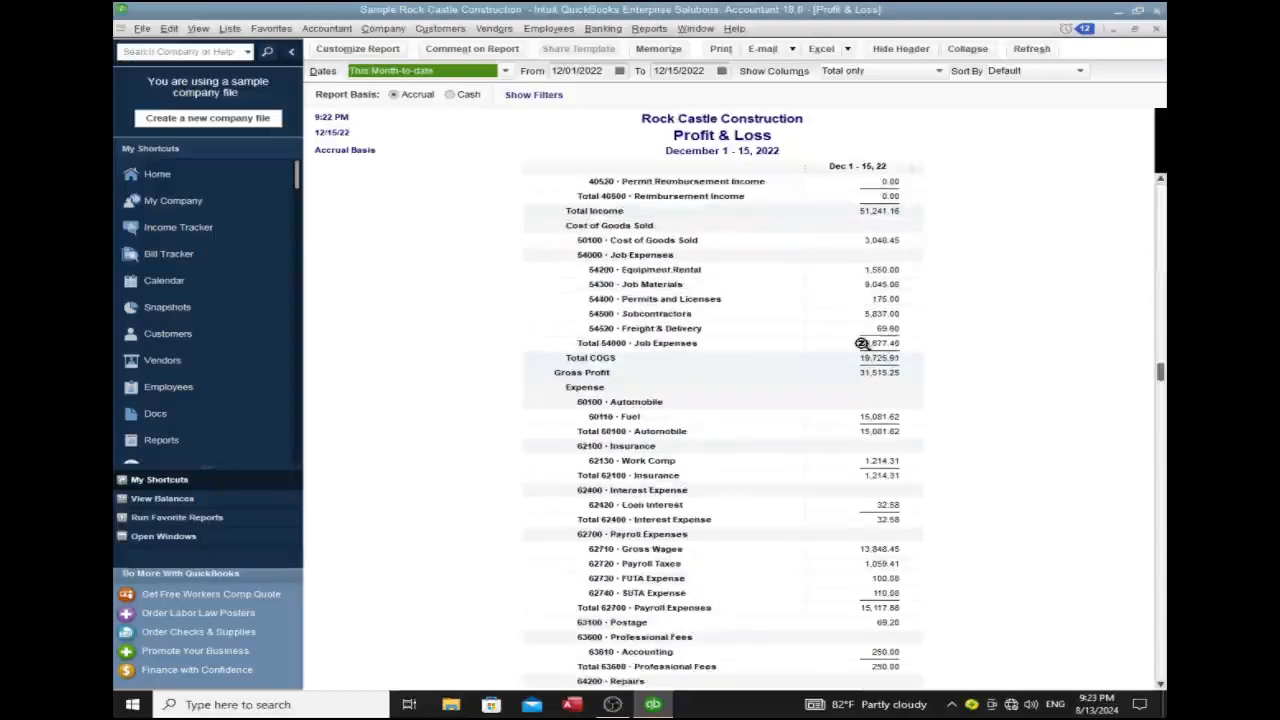
{"action": "double_click", "coordinate": [861, 343]}
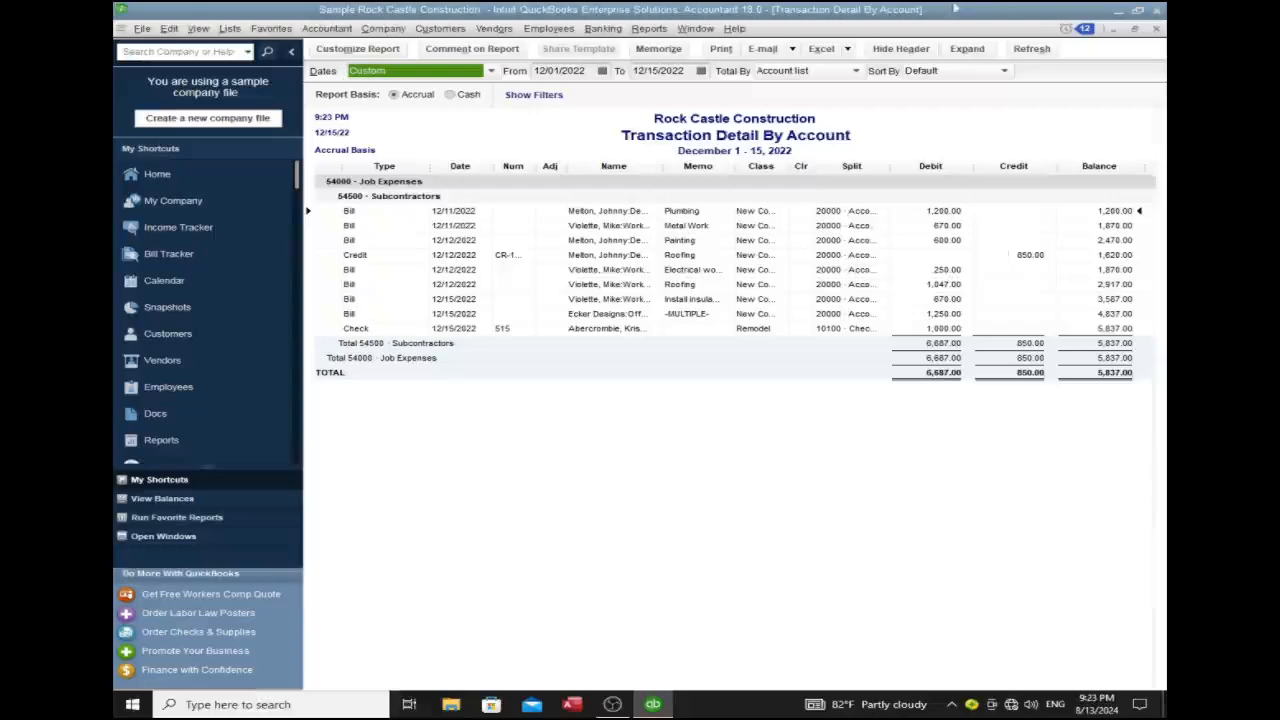
Step: Open the Vendor Balance Detail report from the Vendors & Payables reports
{"action": "left_click", "coordinate": [650, 28]}
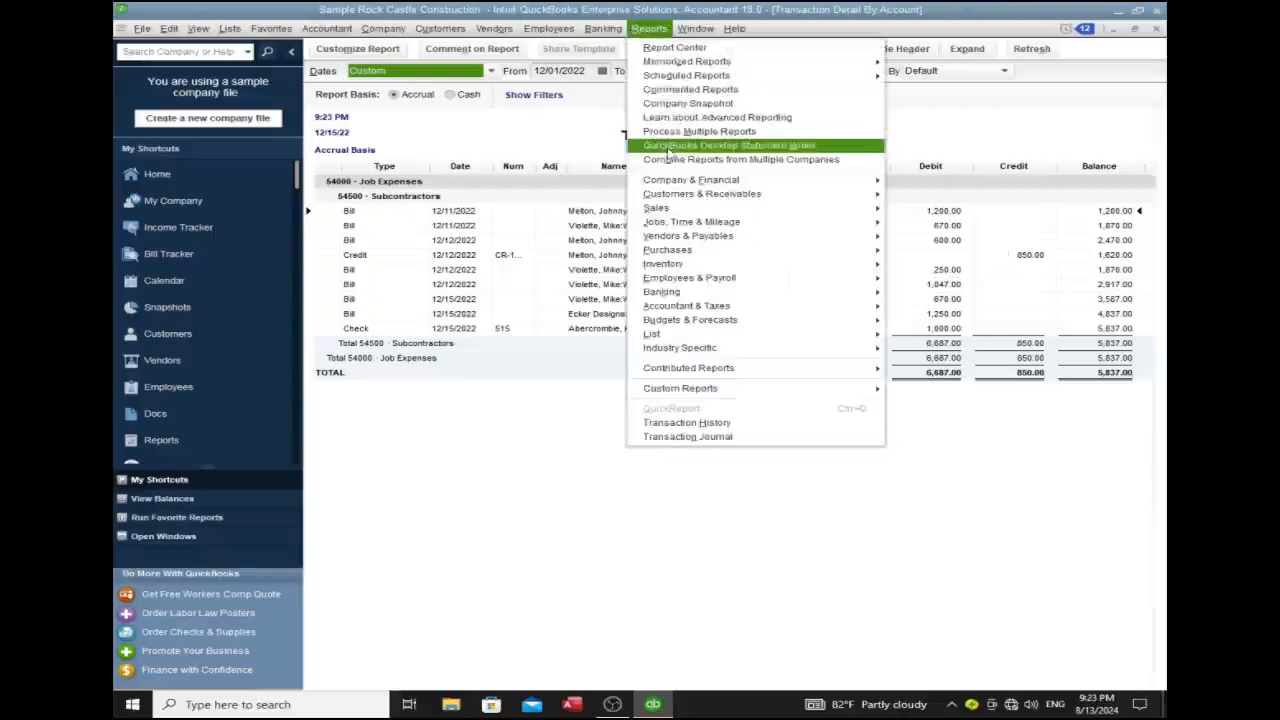
{"action": "mouse_move", "coordinate": [736, 241]}
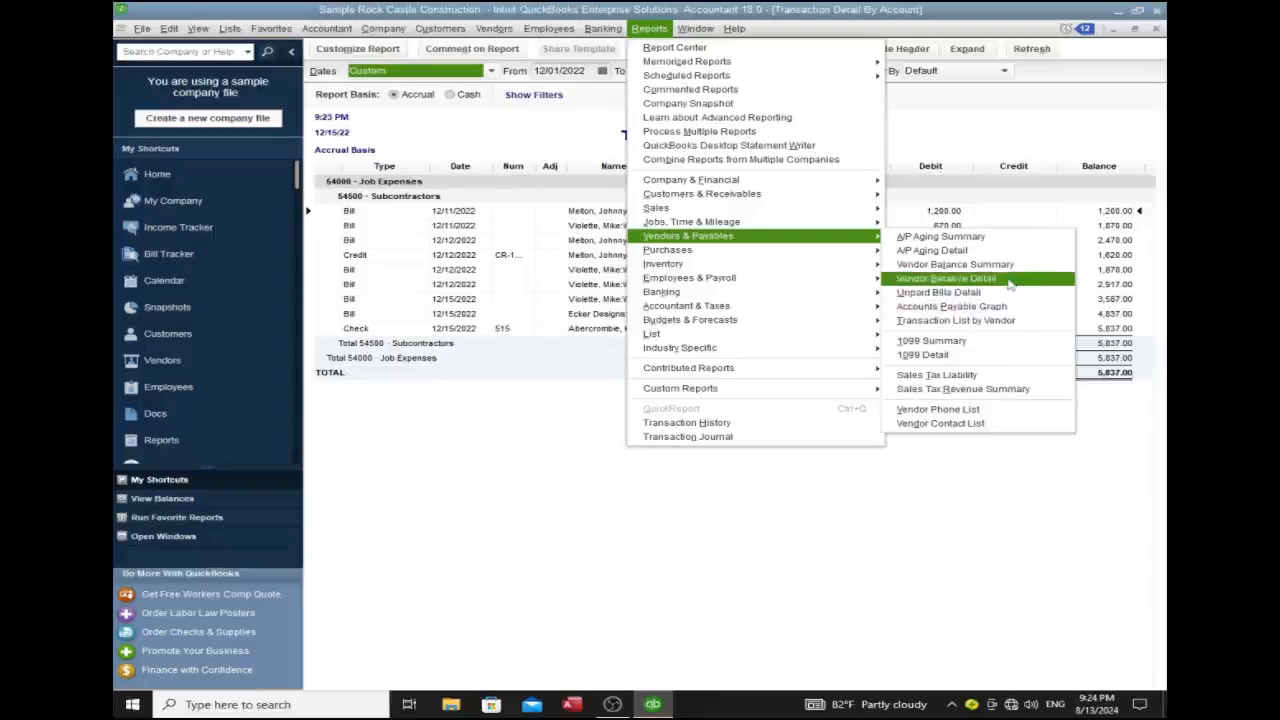
{"action": "left_click", "coordinate": [1010, 285]}
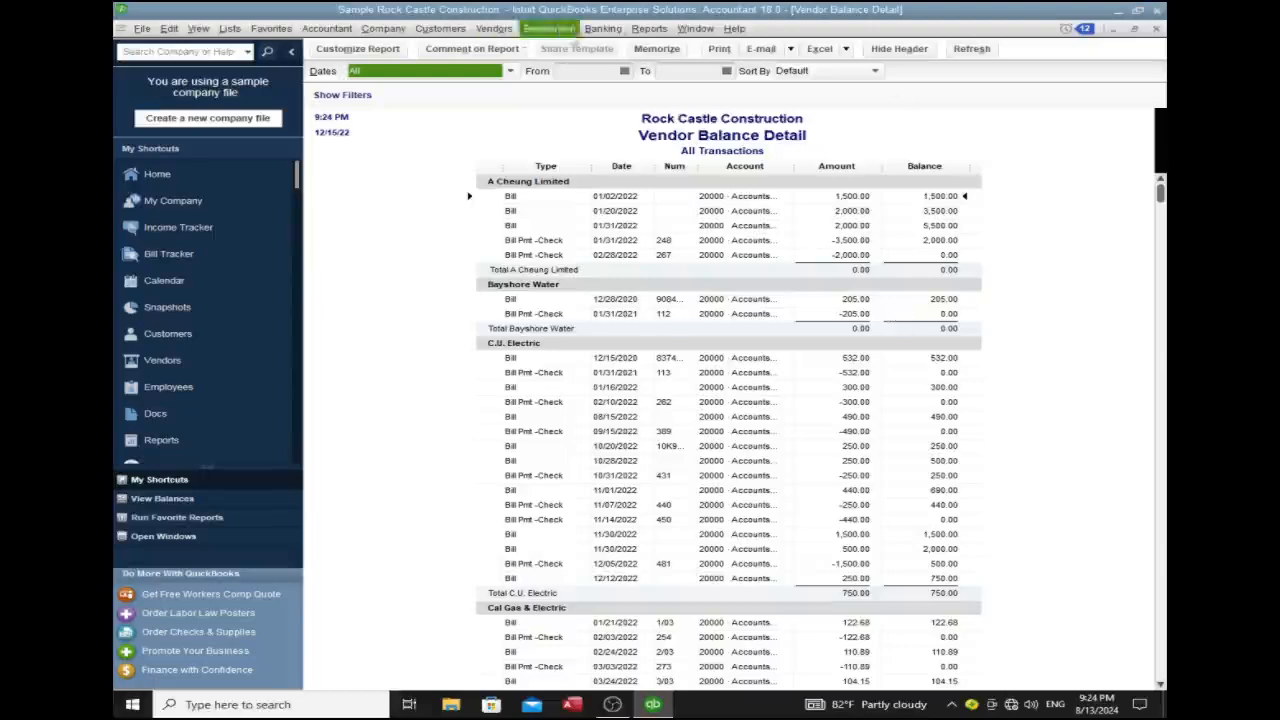
Step: Open the Transaction List by Vendor report from the Vendors & Payables reports
{"action": "left_click", "coordinate": [650, 29]}
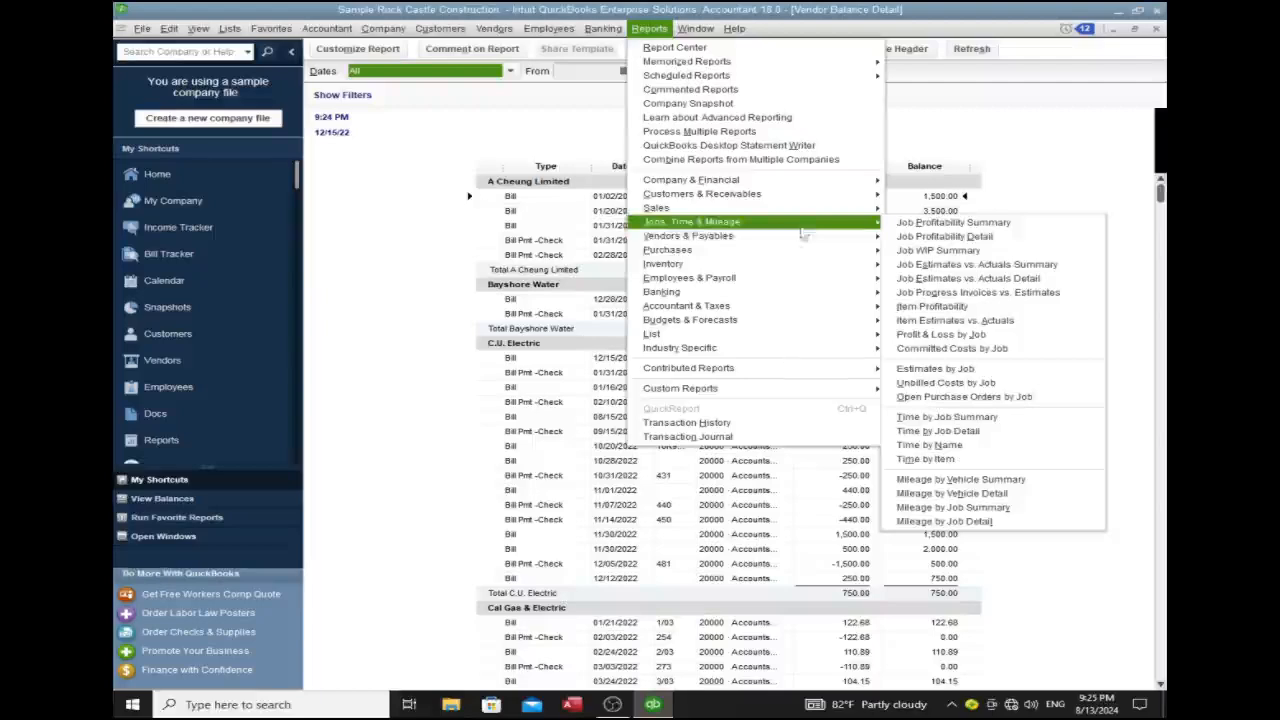
{"action": "mouse_move", "coordinate": [800, 236]}
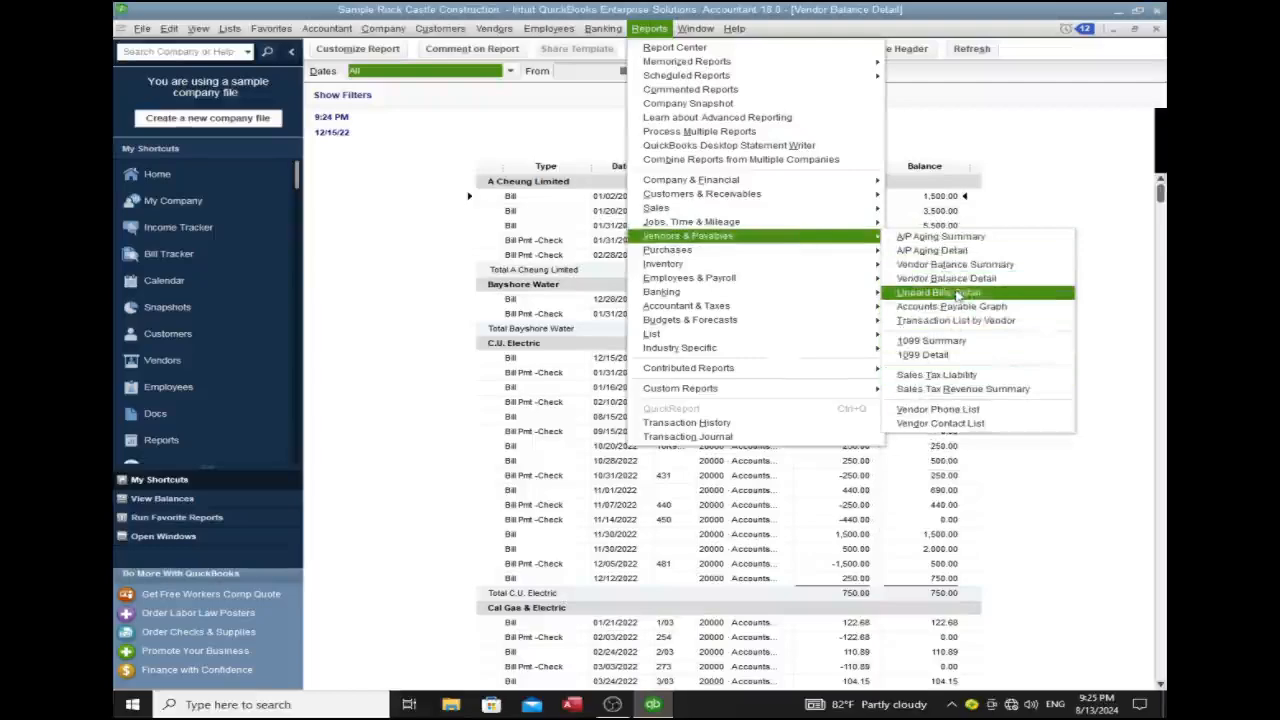
{"action": "left_click", "coordinate": [955, 320]}
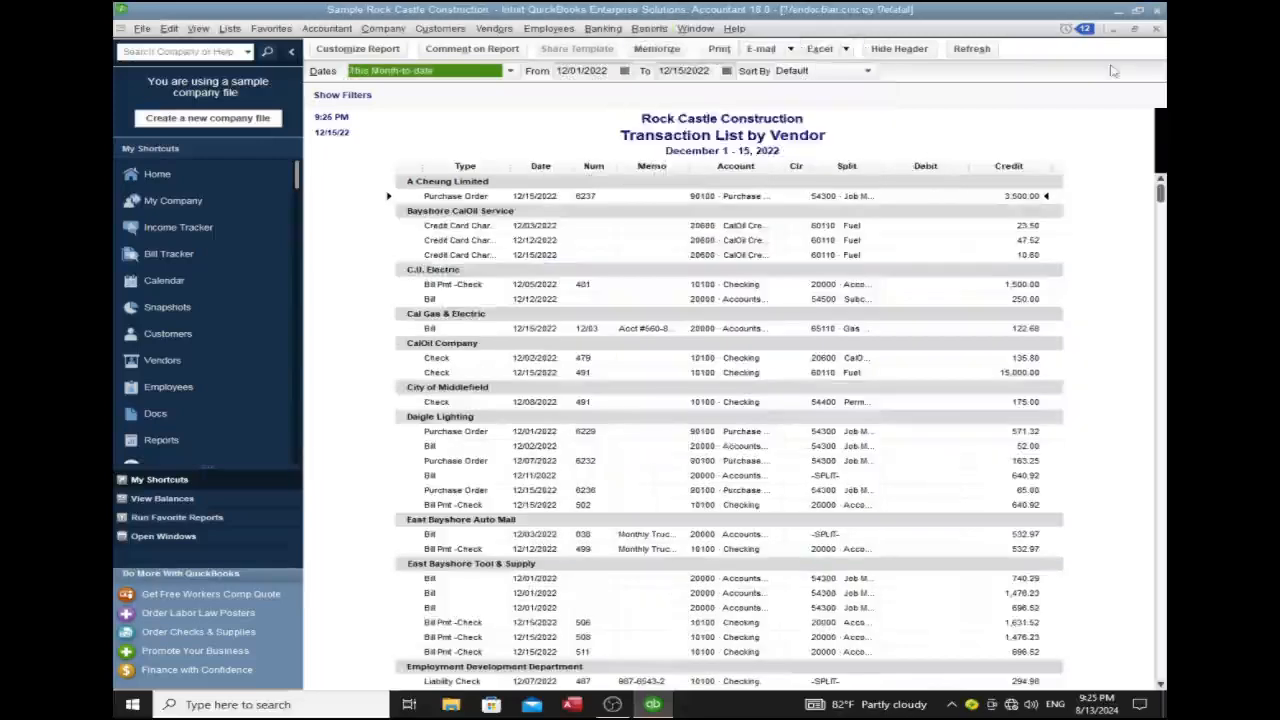